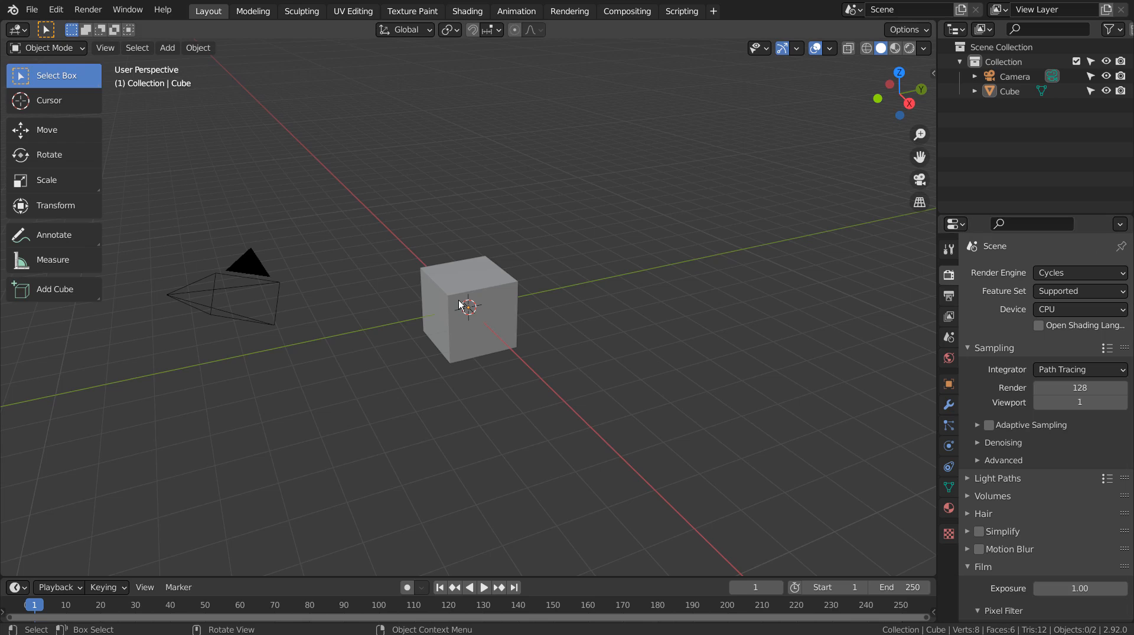
Step: Cut a vertical loop through the middle of the cube
{"action": "left_click", "coordinate": [460, 305]}
{"action": "key", "text": "Tab"}
{"action": "key", "text": "ctrl+r"}
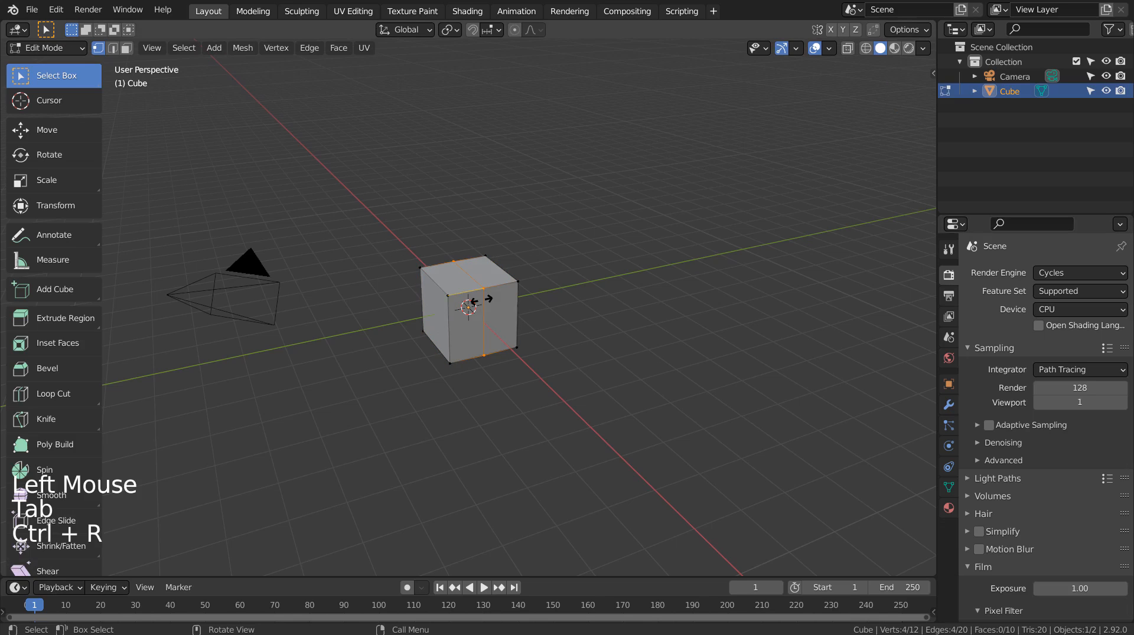
{"action": "left_click", "coordinate": [478, 303]}
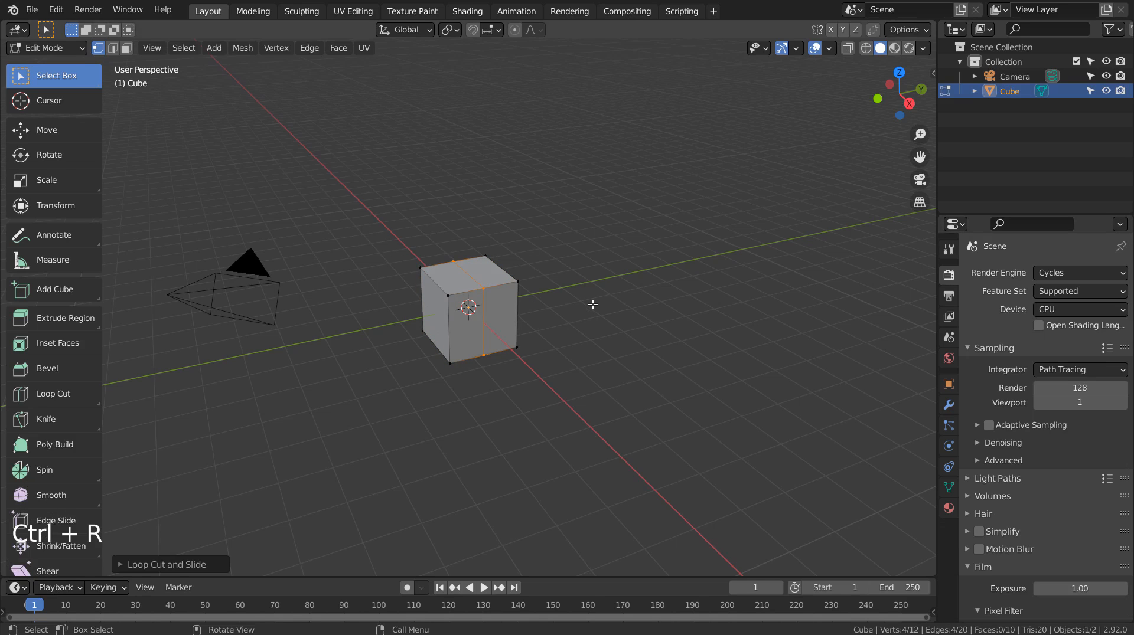
{"action": "key", "text": "2"}
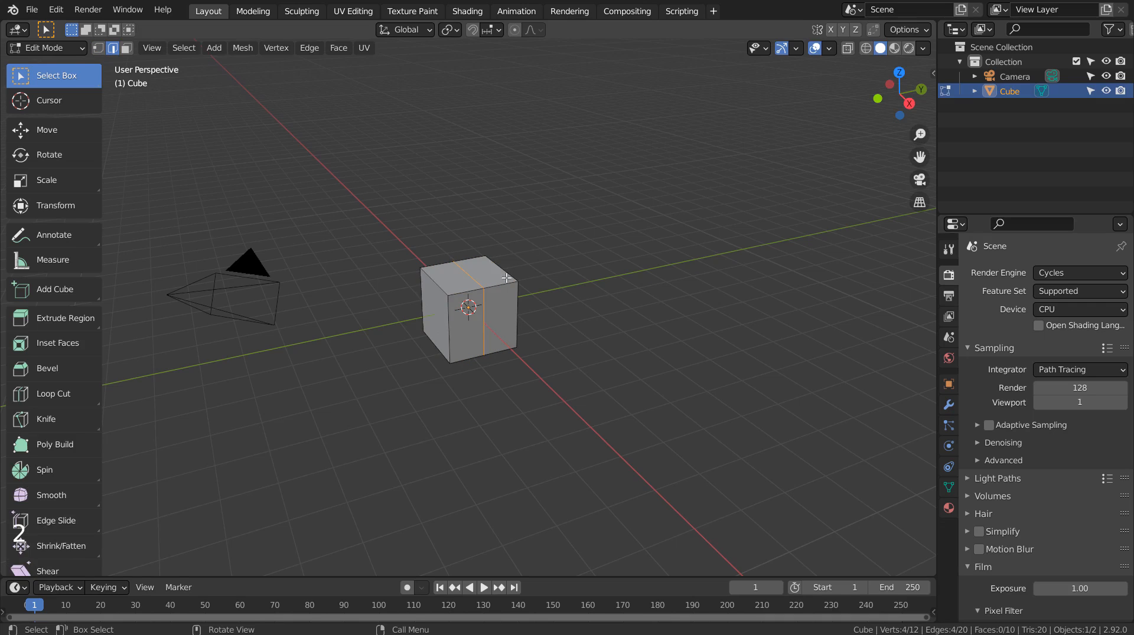
Step: Extrude the loop's top edge upward along Z into a tall fin and leave Edit Mode
{"action": "left_click", "coordinate": [473, 276]}
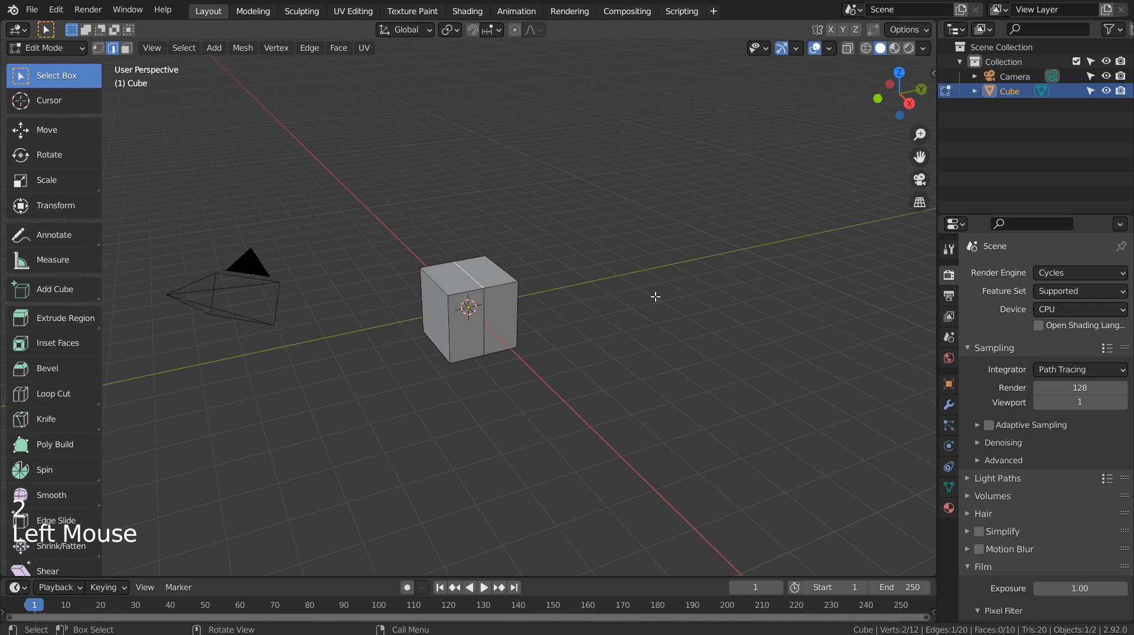
{"action": "key", "text": "e"}
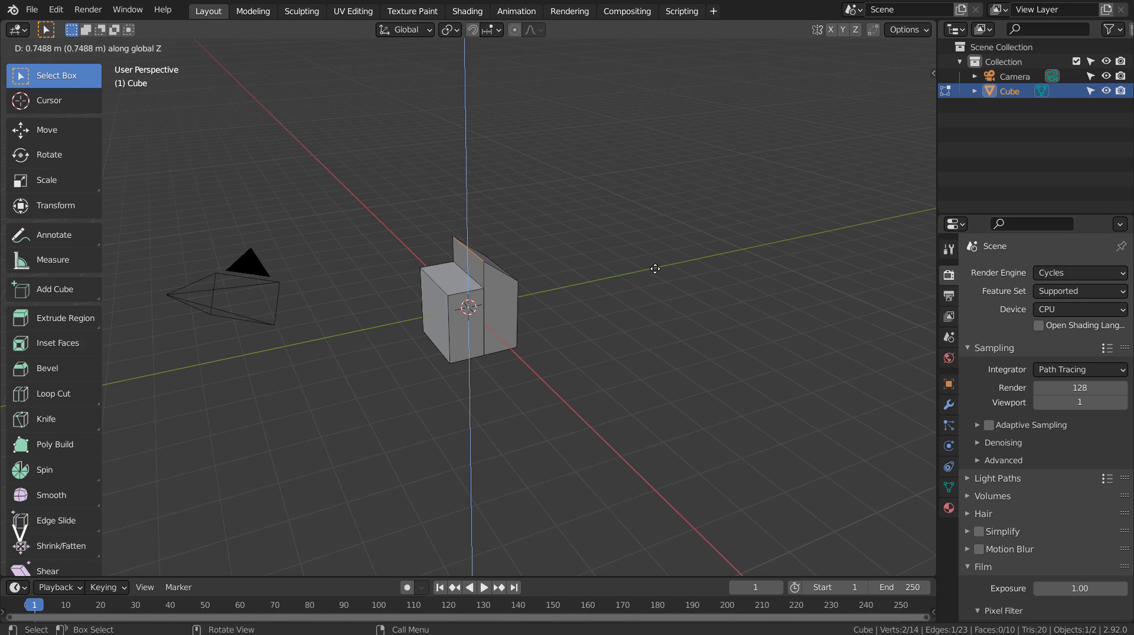
{"action": "left_click", "coordinate": [653, 268]}
{"action": "key", "text": "Tab"}
{"action": "scroll", "coordinate": [648, 293], "scroll_direction": "up", "scroll_amount": 1}
{"action": "scroll", "coordinate": [648, 293], "scroll_direction": "up", "scroll_amount": 4}
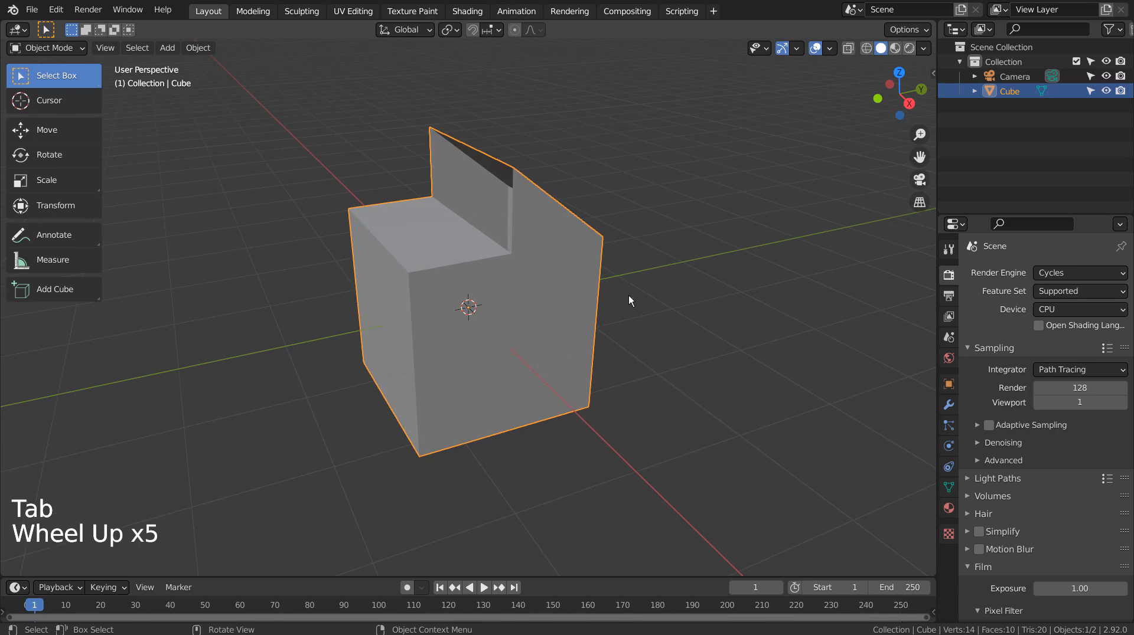
{"action": "mouse_move", "coordinate": [628, 295]}
{"action": "middle_mouse_down"}
{"action": "mouse_move", "coordinate": [806, 275]}
{"action": "mouse_move", "coordinate": [806, 348]}
{"action": "mouse_move", "coordinate": [566, 328]}
{"action": "middle_mouse_up"}
Step: Add a Solidify modifier to the cube
{"action": "left_click", "coordinate": [533, 307]}
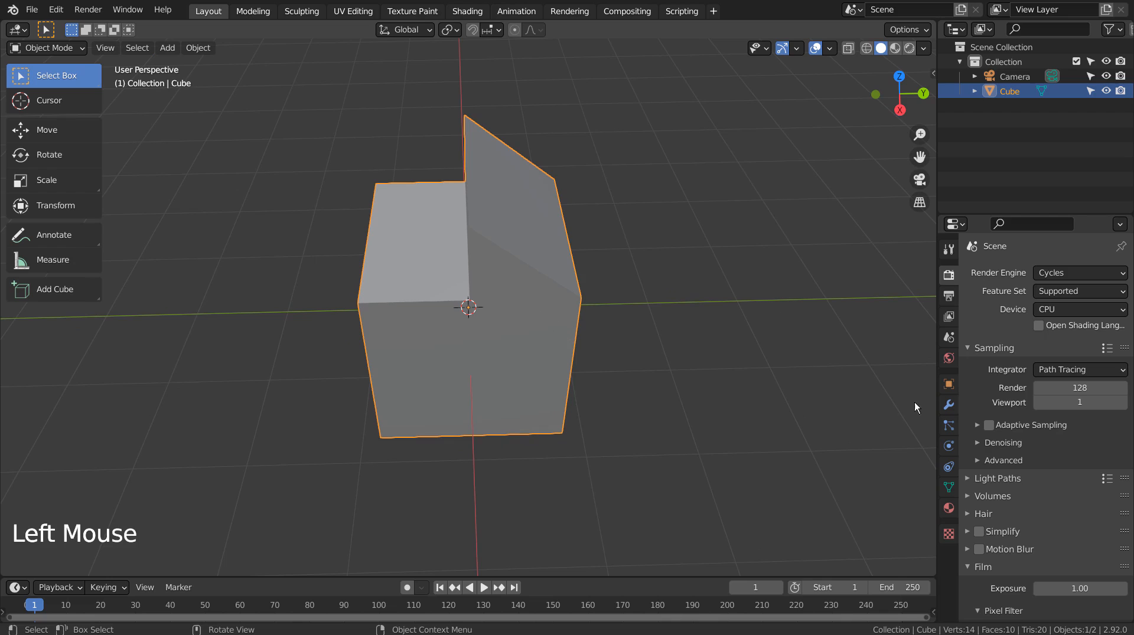
{"action": "left_click", "coordinate": [948, 405]}
{"action": "left_click", "coordinate": [1014, 272]}
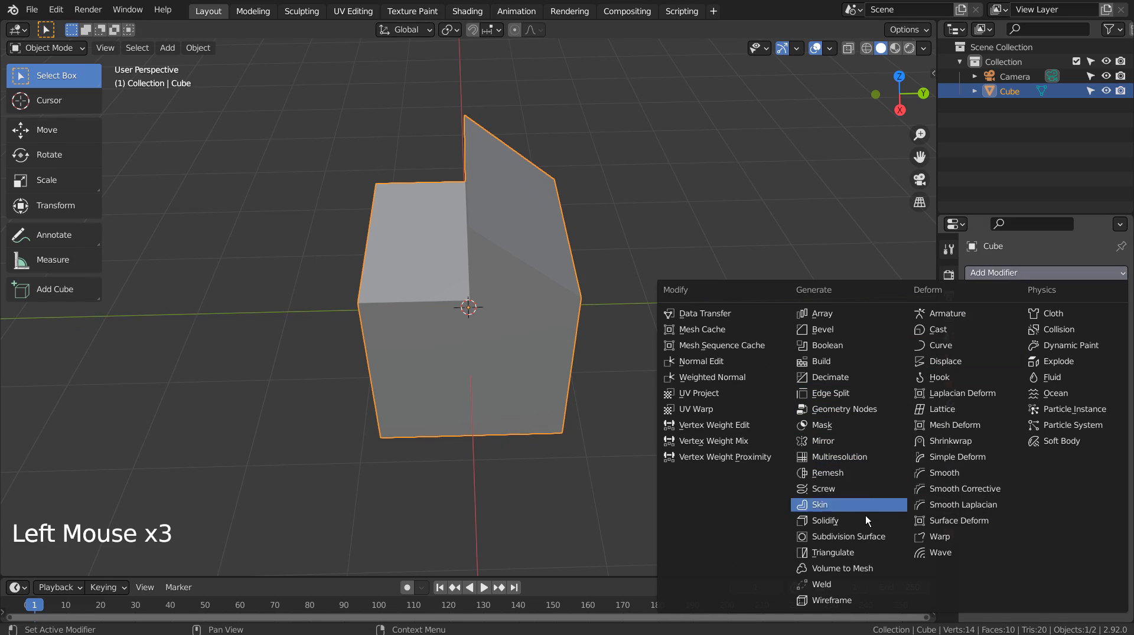
{"action": "left_click", "coordinate": [824, 520]}
{"action": "mouse_move", "coordinate": [496, 478]}
{"action": "middle_mouse_down"}
{"action": "mouse_move", "coordinate": [466, 476]}
{"action": "mouse_move", "coordinate": [561, 467]}
{"action": "middle_mouse_up"}
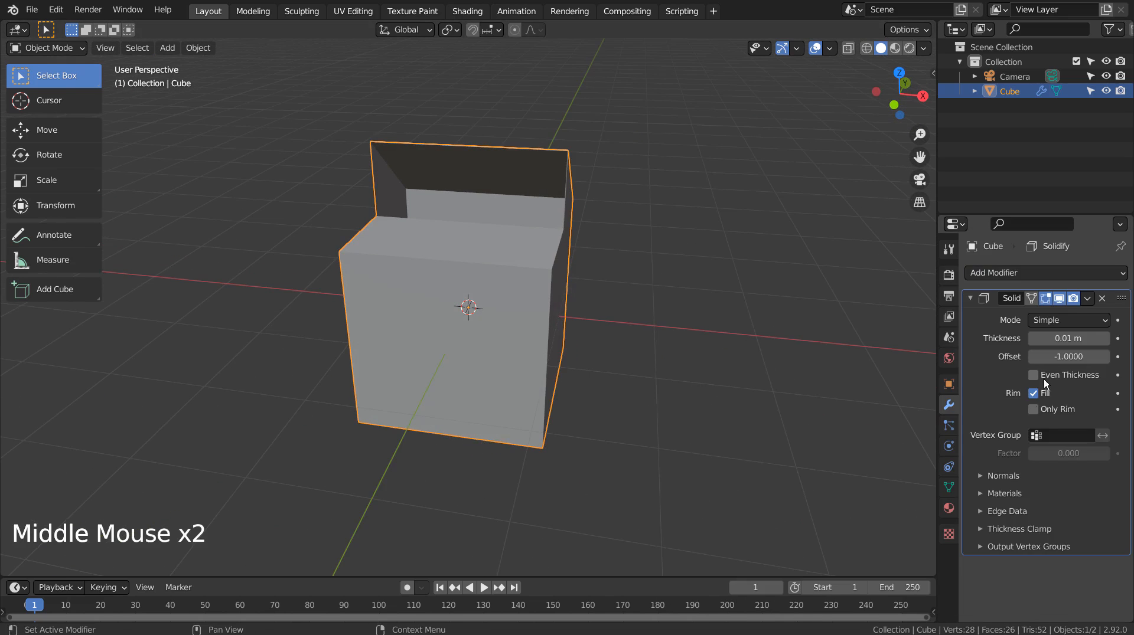
Step: Set the Solidify thickness to 0.13 m with Even Thickness and Only Rim enabled
{"action": "left_click_drag", "start_coordinate": [1066, 338], "coordinate": [1068, 338]}
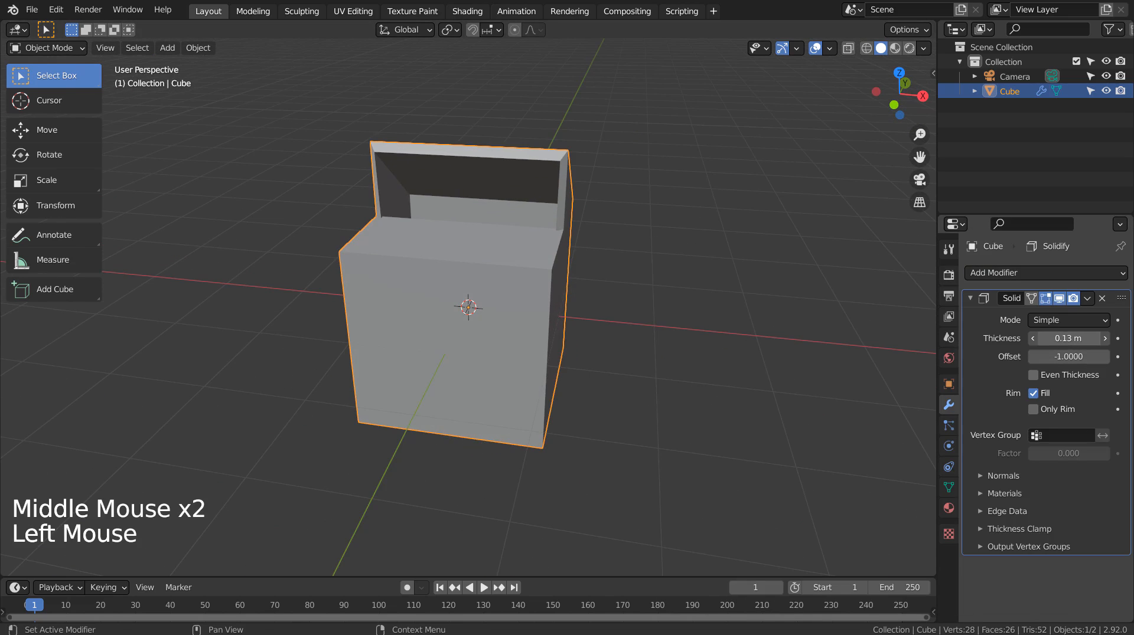
{"action": "left_click", "coordinate": [1033, 375]}
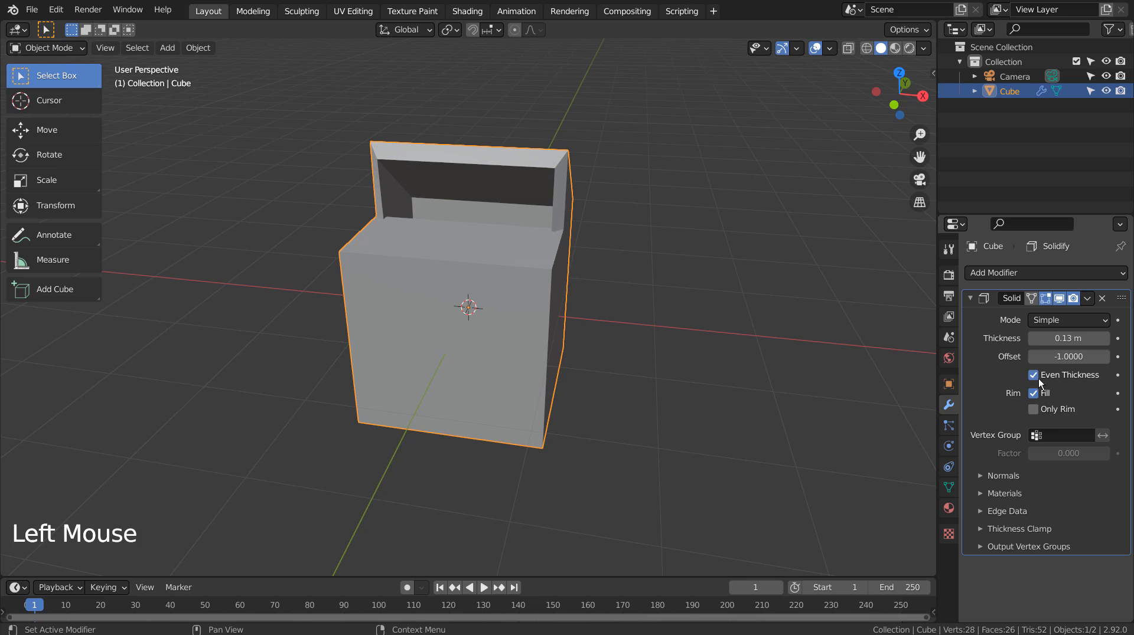
{"action": "left_click", "coordinate": [1034, 408]}
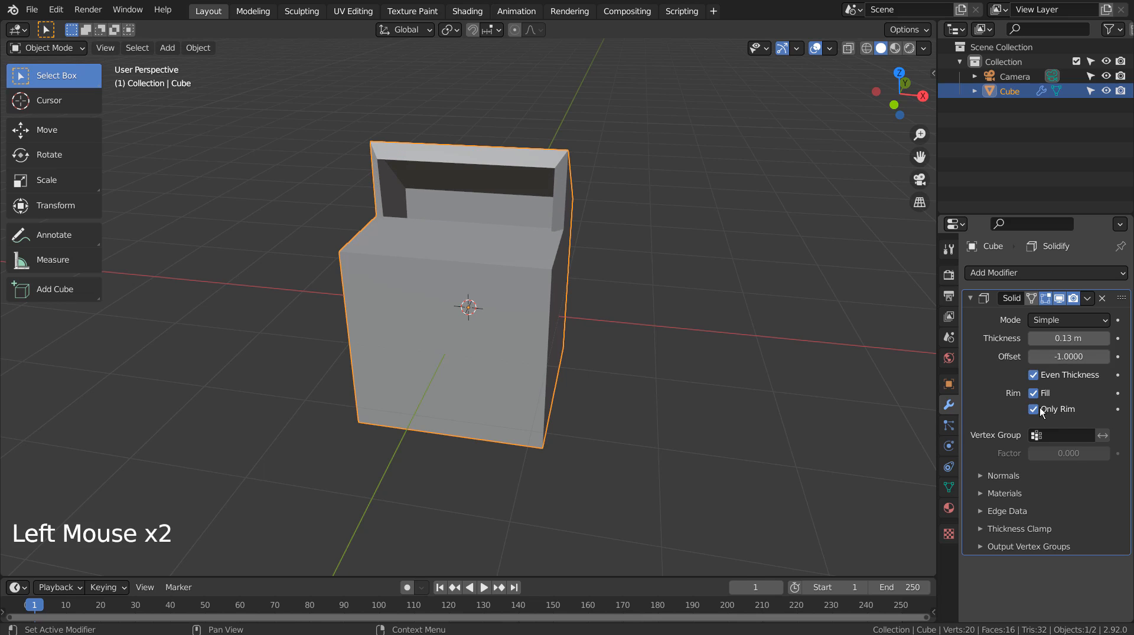
{"action": "mouse_move", "coordinate": [606, 353]}
{"action": "middle_mouse_down"}
{"action": "mouse_move", "coordinate": [731, 340]}
{"action": "mouse_move", "coordinate": [633, 361]}
{"action": "mouse_move", "coordinate": [580, 354]}
{"action": "mouse_move", "coordinate": [643, 326]}
{"action": "mouse_move", "coordinate": [762, 336]}
{"action": "mouse_move", "coordinate": [766, 350]}
{"action": "mouse_move", "coordinate": [520, 346]}
{"action": "middle_mouse_up"}
{"action": "scroll", "coordinate": [685, 342], "scroll_direction": "up", "scroll_amount": 4}
{"action": "scroll", "coordinate": [580, 354], "scroll_direction": "down", "scroll_amount": 3}
Step: Delete the cube and add a UV sphere at the origin
{"action": "key", "text": "x"}
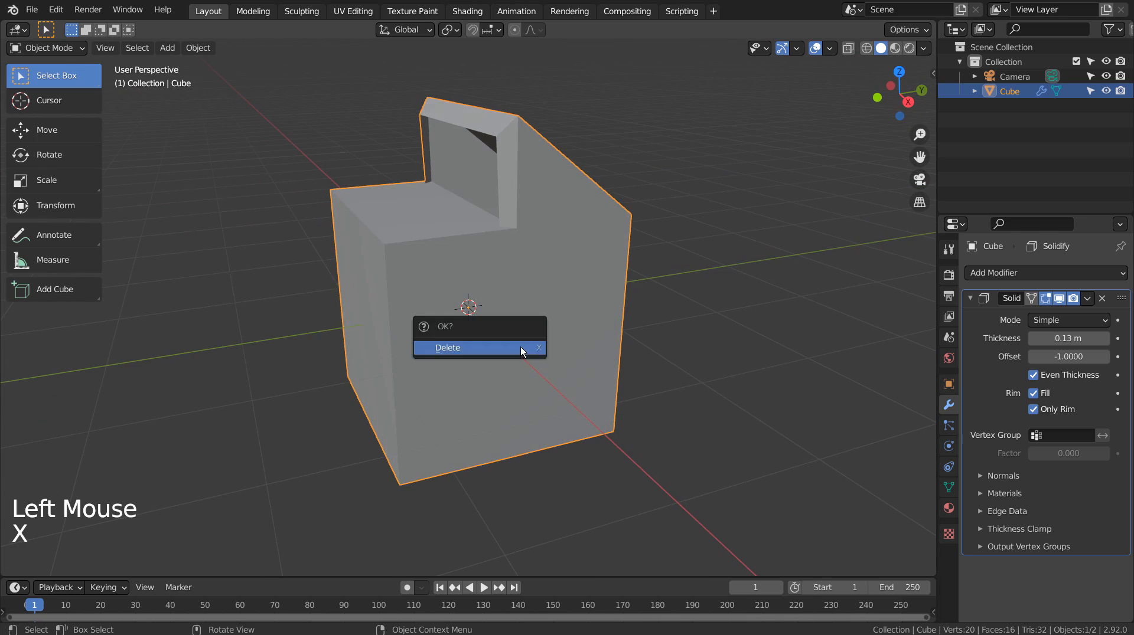
{"action": "left_click", "coordinate": [520, 346]}
{"action": "key", "text": "shift+a"}
{"action": "mouse_move", "coordinate": [500, 290]}
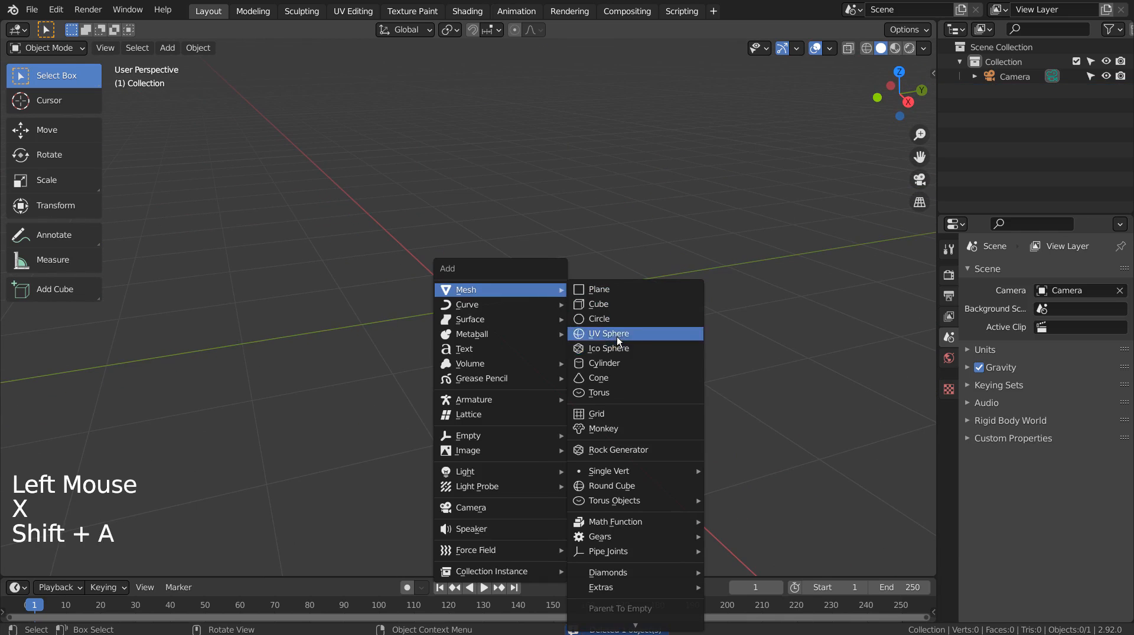
{"action": "left_click", "coordinate": [616, 336]}
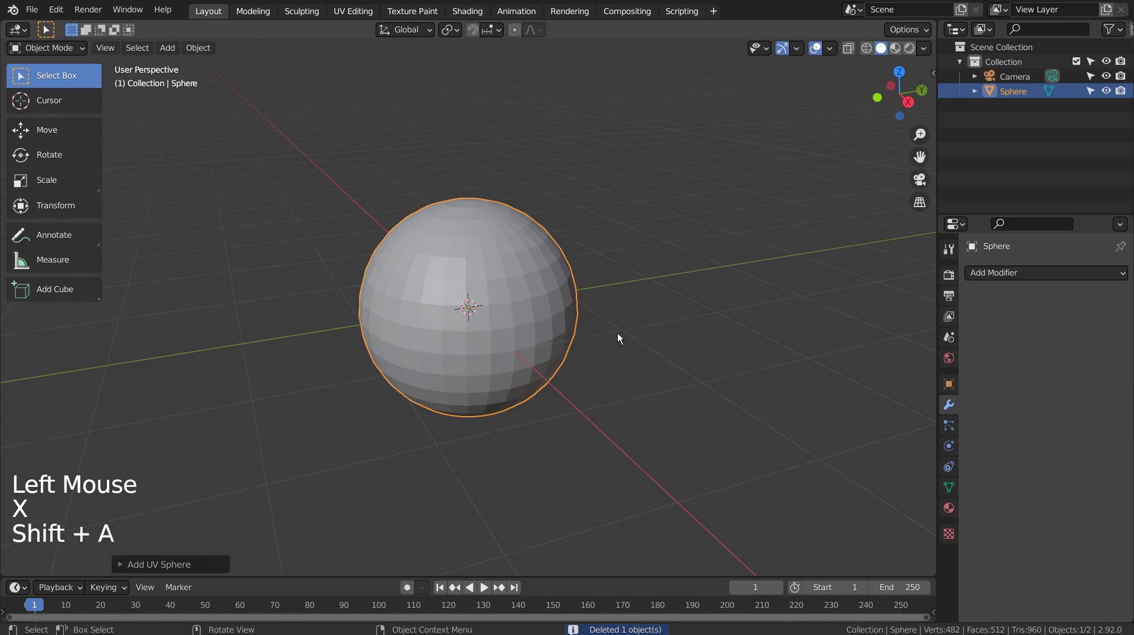
Step: Give the sphere 8 segments and 8 rings, then enter Edit Mode
{"action": "left_click", "coordinate": [186, 561]}
{"action": "double_click", "coordinate": [255, 405]}
{"action": "type", "text": "8"}
{"action": "key", "text": "Return"}
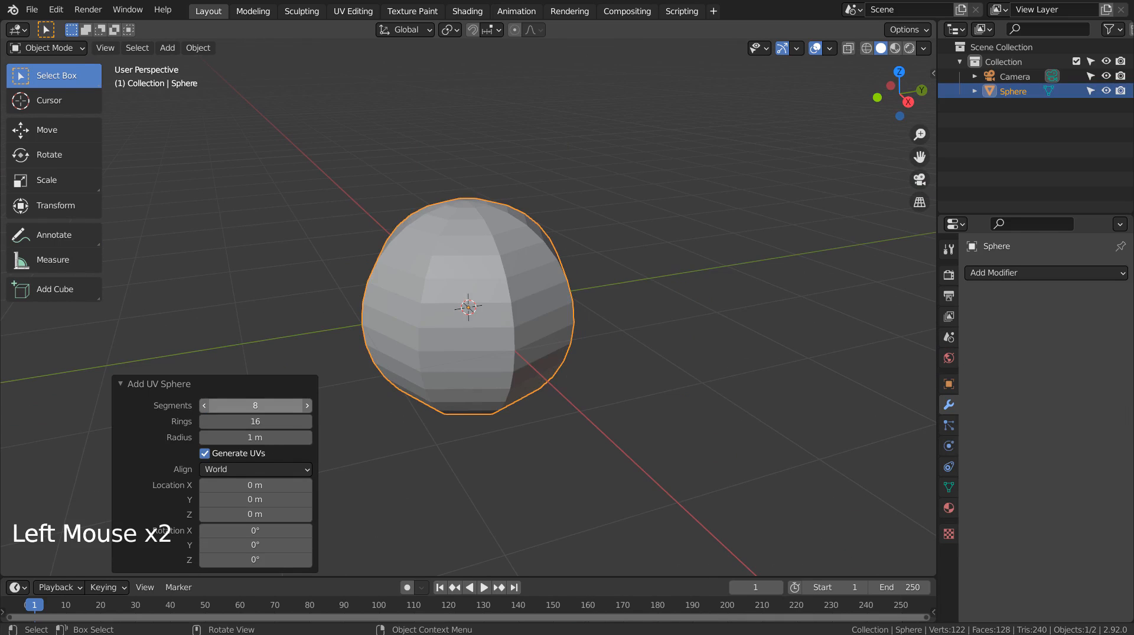
{"action": "double_click", "coordinate": [256, 421]}
{"action": "type", "text": "8"}
{"action": "key", "text": "Return"}
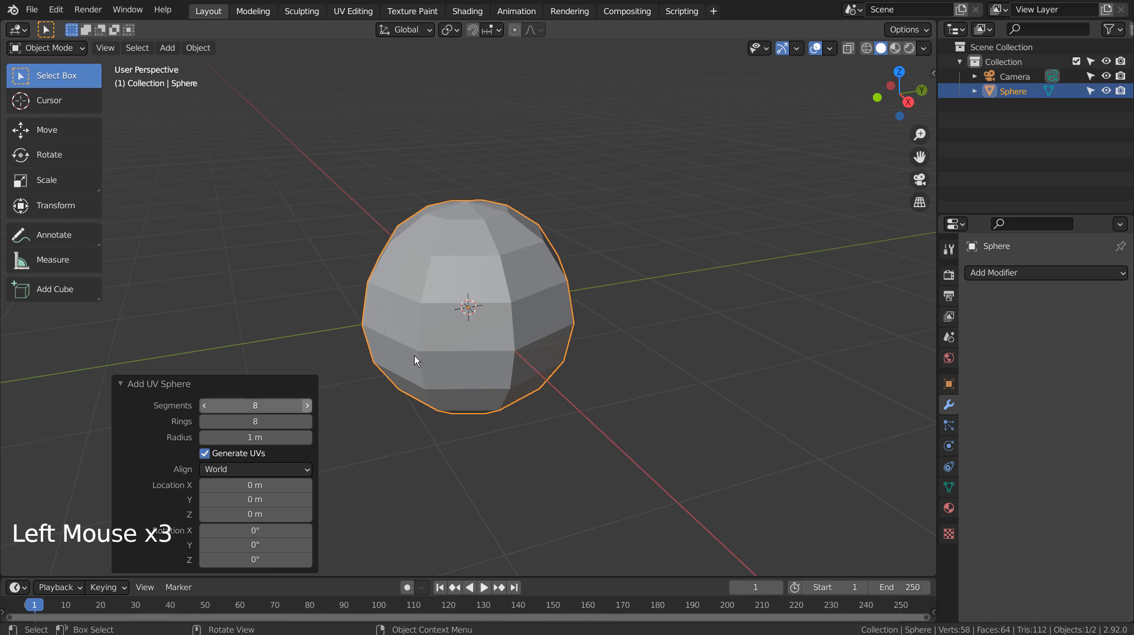
{"action": "key", "text": "Tab"}
Step: Select several horizontal edge rings of the sphere and rip them apart with V
{"action": "key", "text": "2"}
{"action": "left_click", "coordinate": [472, 213], "text": "alt"}
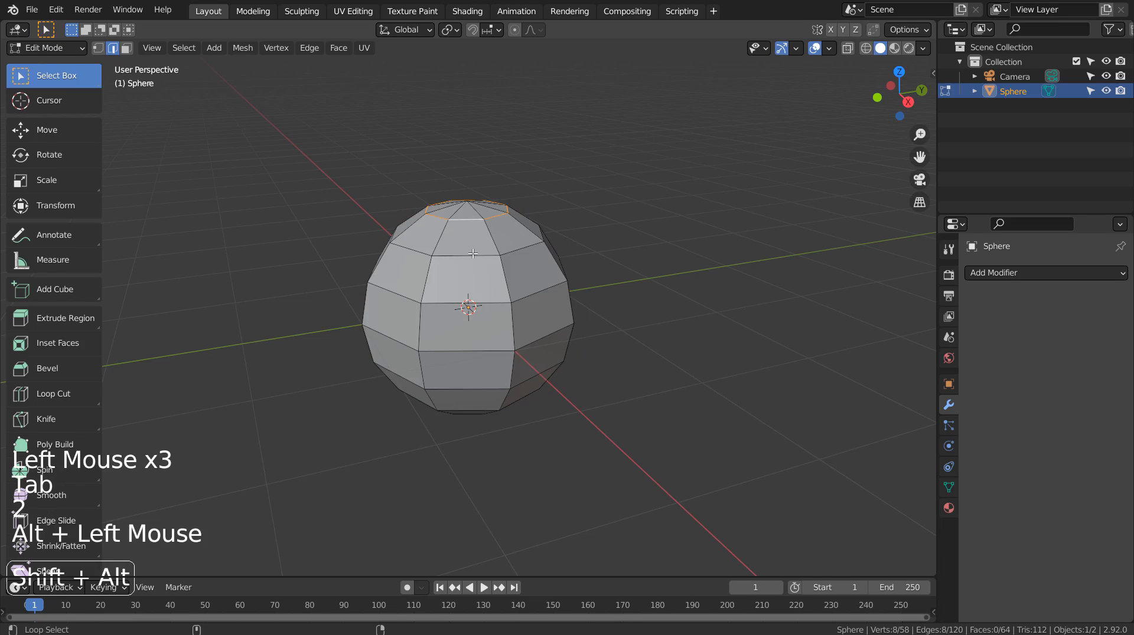
{"action": "left_click", "coordinate": [473, 254], "text": "alt+shift"}
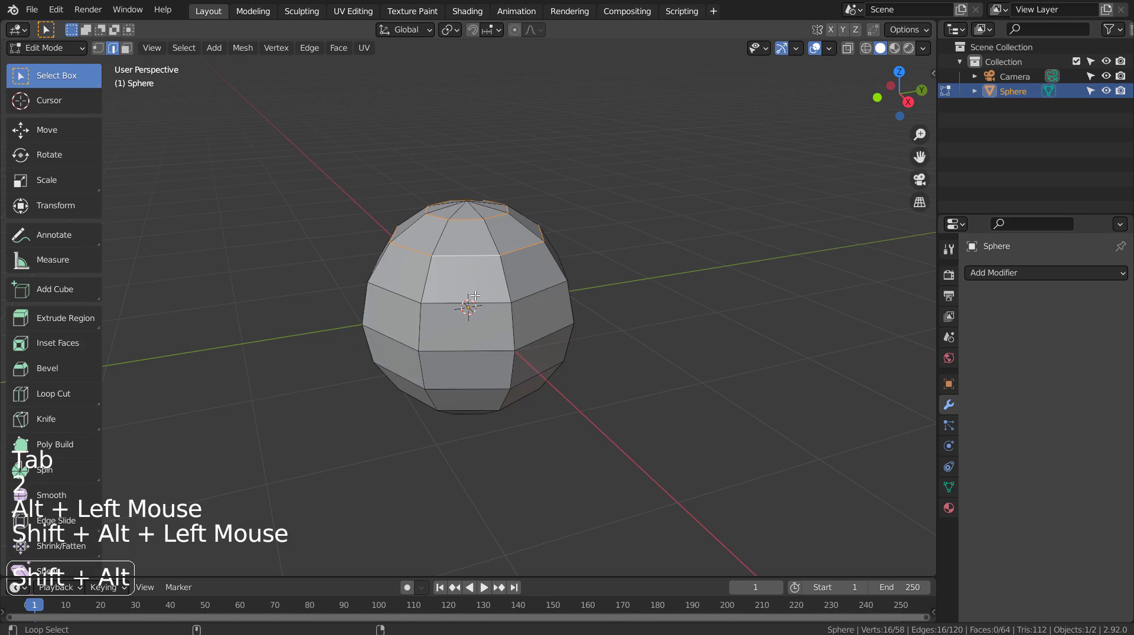
{"action": "left_click", "coordinate": [478, 389], "text": "alt+shift"}
{"action": "mouse_move", "coordinate": [478, 389]}
{"action": "middle_mouse_down"}
{"action": "mouse_move", "coordinate": [496, 362]}
{"action": "mouse_move", "coordinate": [673, 329]}
{"action": "middle_mouse_up"}
{"action": "left_click", "coordinate": [488, 373], "text": "alt+shift"}
{"action": "key", "text": "v"}
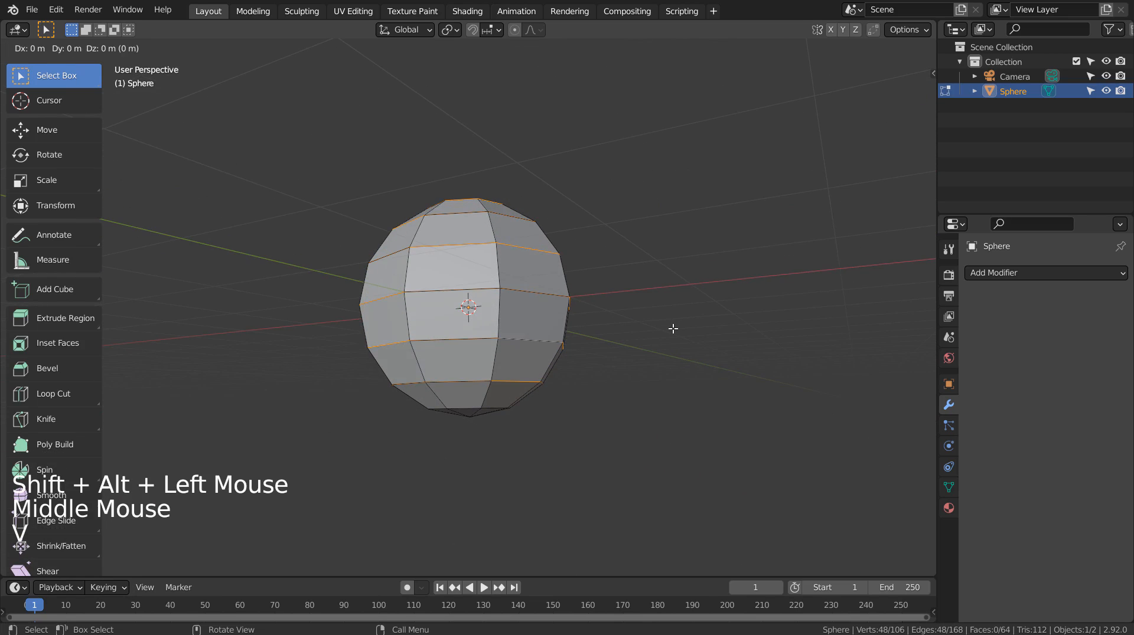
Step: Push the ripped rings outward to 1.25 and flatten them along Z to 0.6
{"action": "key", "text": "s"}
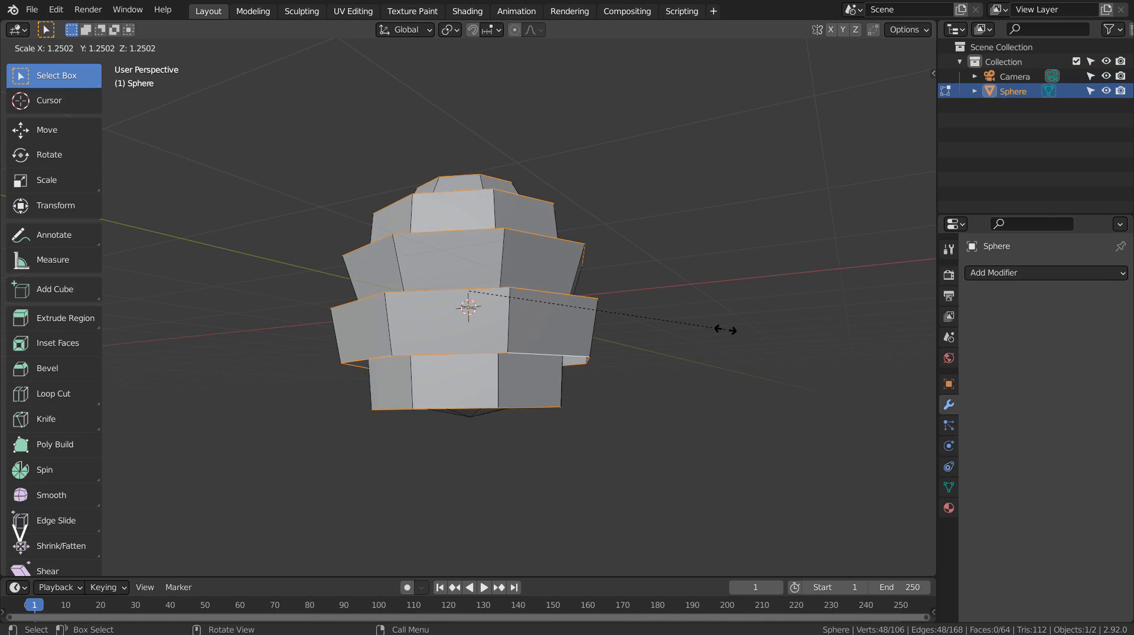
{"action": "left_click", "coordinate": [725, 330]}
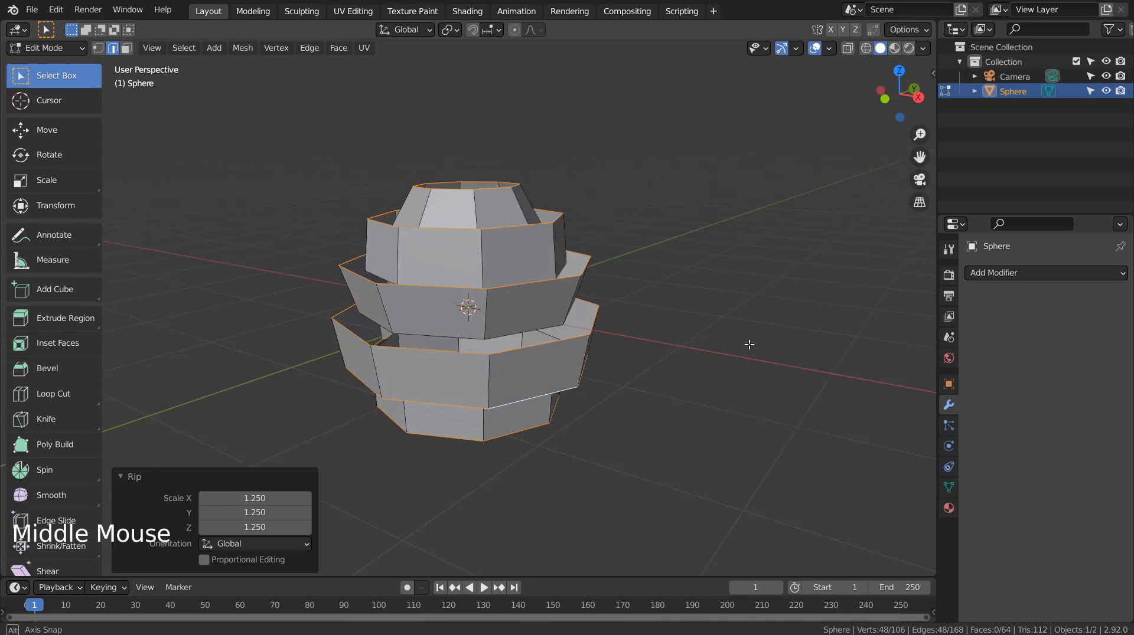
{"action": "middle_click_drag", "start_coordinate": [735, 323], "coordinate": [757, 353]}
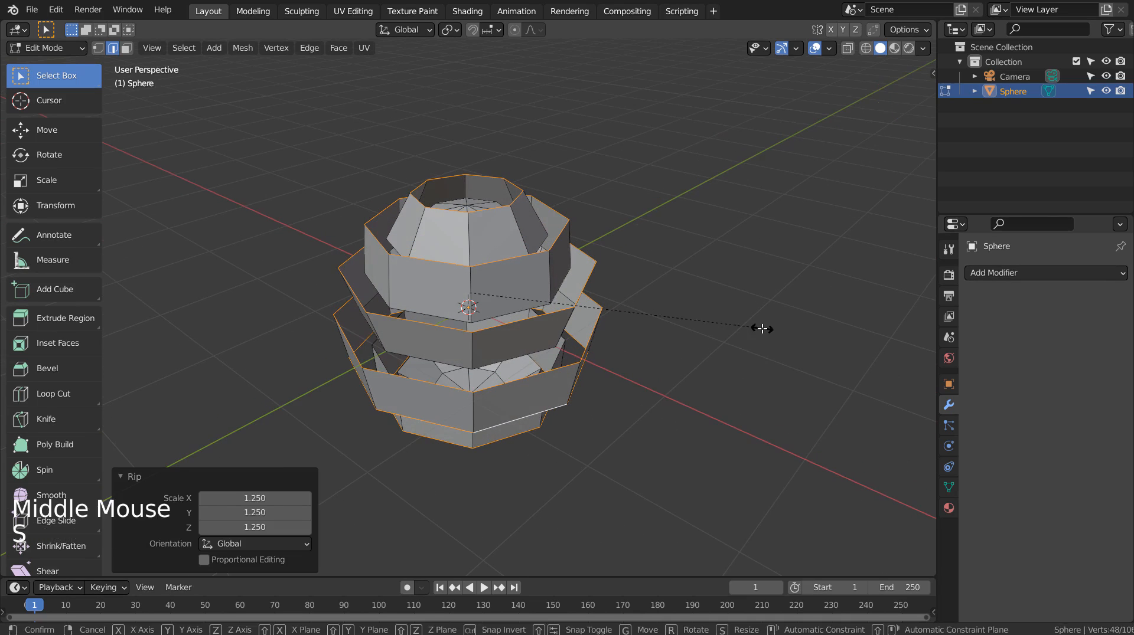
{"action": "key", "text": "s"}
{"action": "key", "text": "z"}
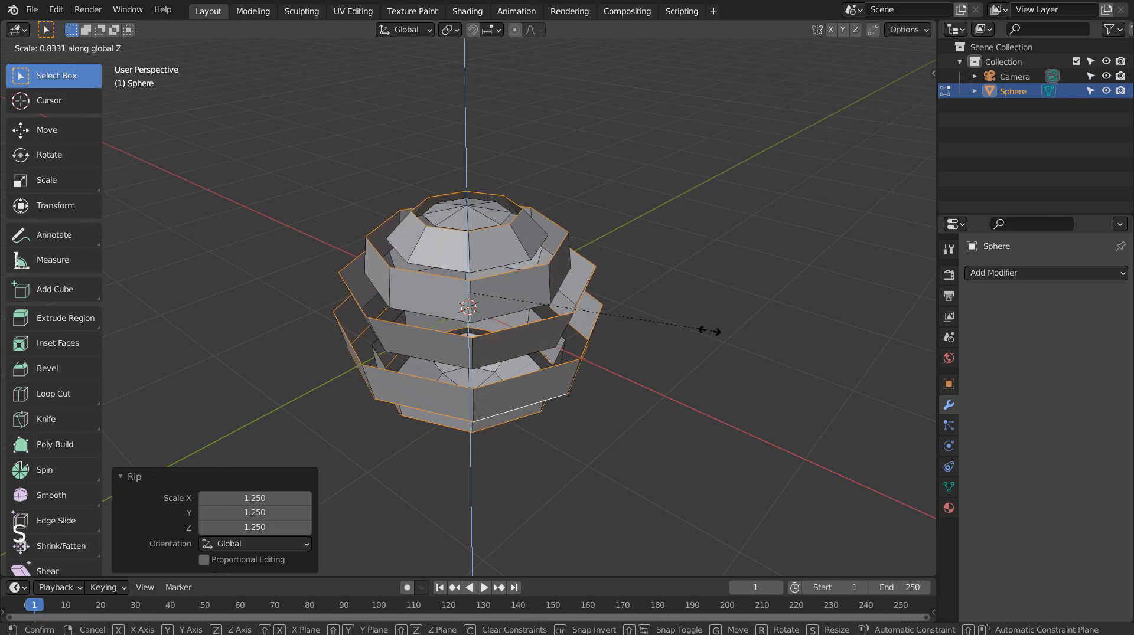
{"action": "left_click", "coordinate": [770, 345]}
Step: Enlarge the tiered mesh uniformly to about 1.66 and return to Object Mode
{"action": "key", "text": "s"}
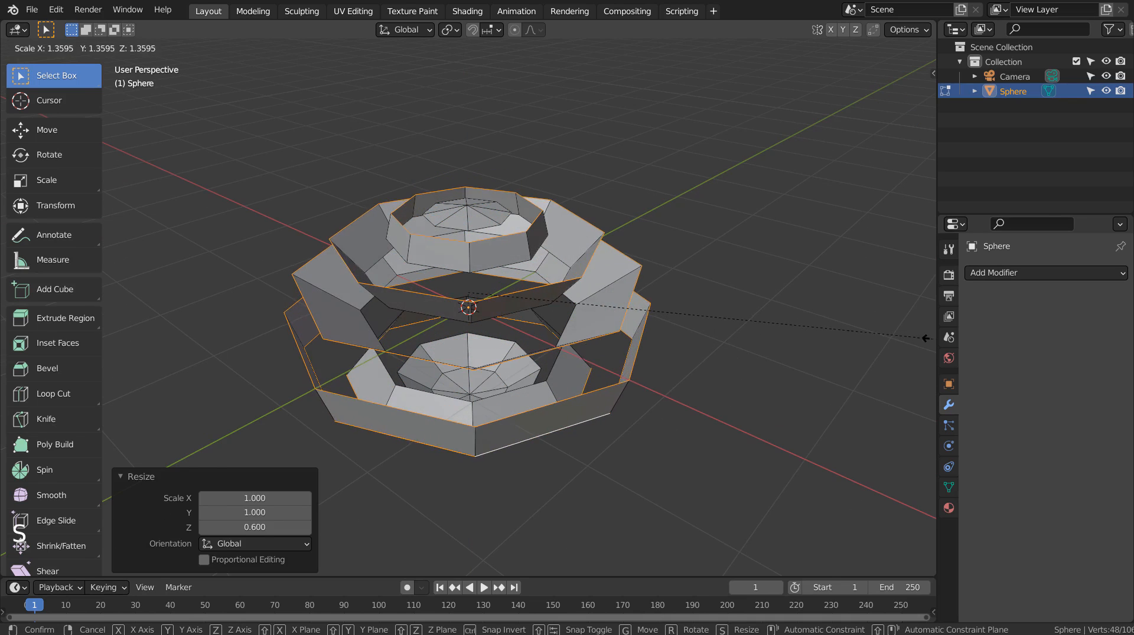
{"action": "left_click", "coordinate": [868, 345]}
{"action": "mouse_move", "coordinate": [125, 386]}
{"action": "middle_mouse_down"}
{"action": "mouse_move", "coordinate": [442, 395]}
{"action": "mouse_move", "coordinate": [504, 357]}
{"action": "mouse_move", "coordinate": [587, 366]}
{"action": "mouse_move", "coordinate": [579, 392]}
{"action": "mouse_move", "coordinate": [537, 420]}
{"action": "mouse_move", "coordinate": [575, 424]}
{"action": "middle_mouse_up"}
{"action": "key", "text": "Tab"}
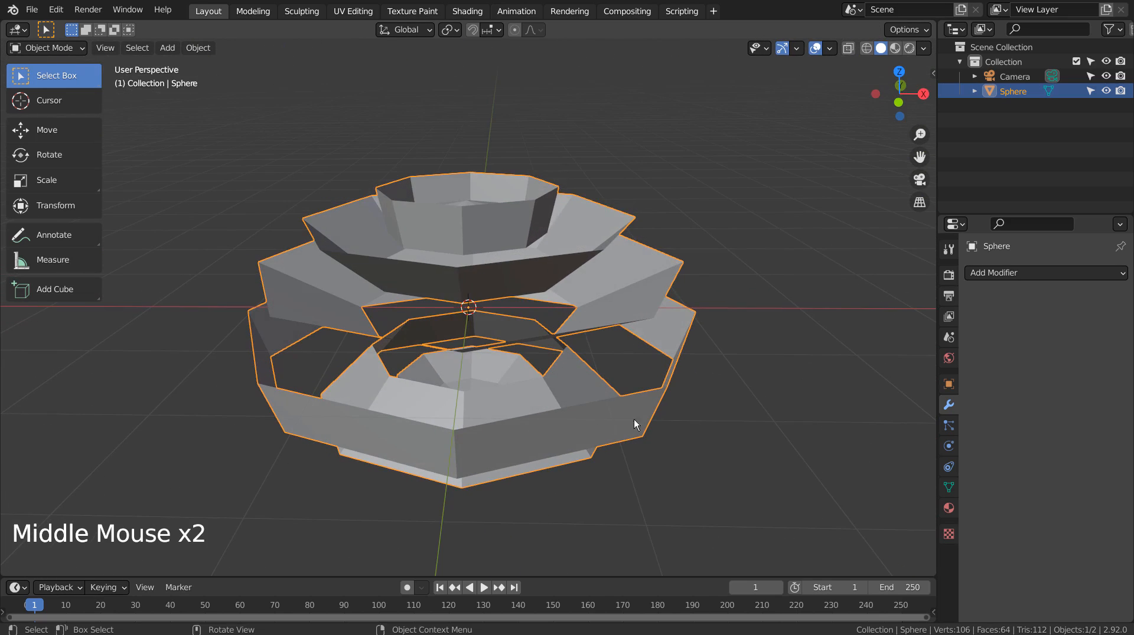
Step: Add a Solidify modifier with 0.2 m thickness to the ring stack and enter Edit Mode
{"action": "left_click", "coordinate": [1030, 275]}
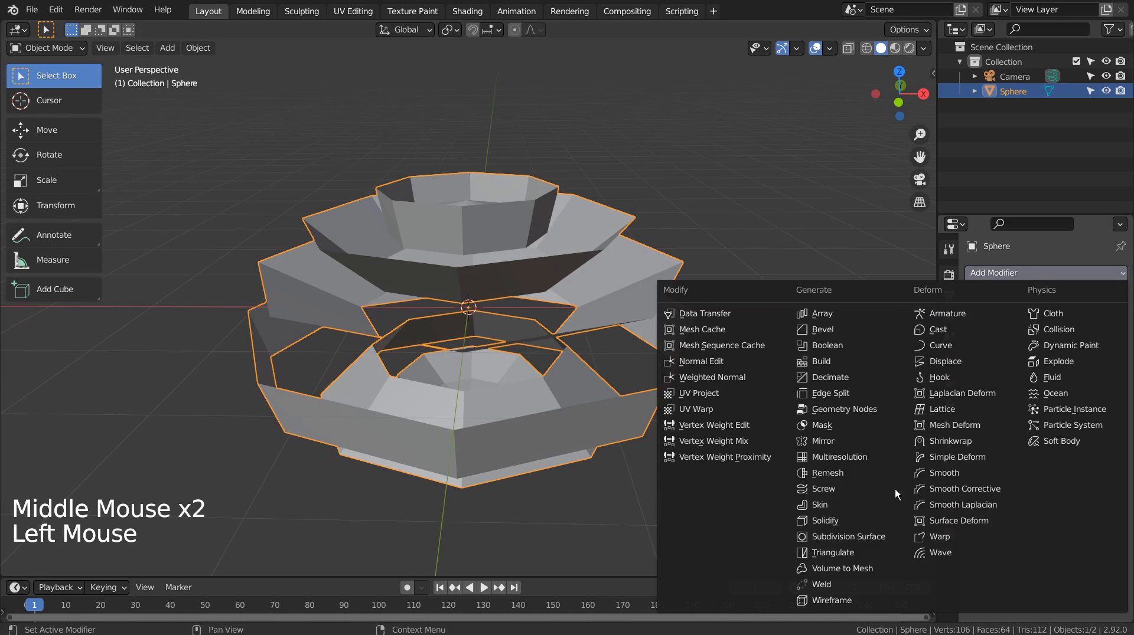
{"action": "left_click", "coordinate": [870, 519]}
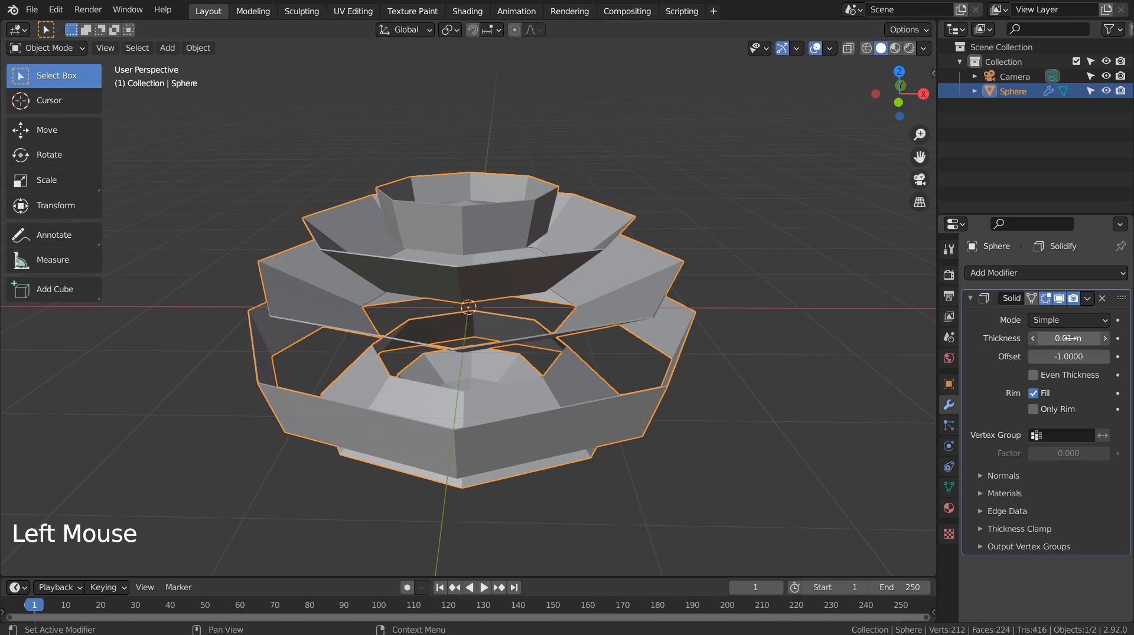
{"action": "left_click_drag", "start_coordinate": [1069, 338], "coordinate": [1099, 338]}
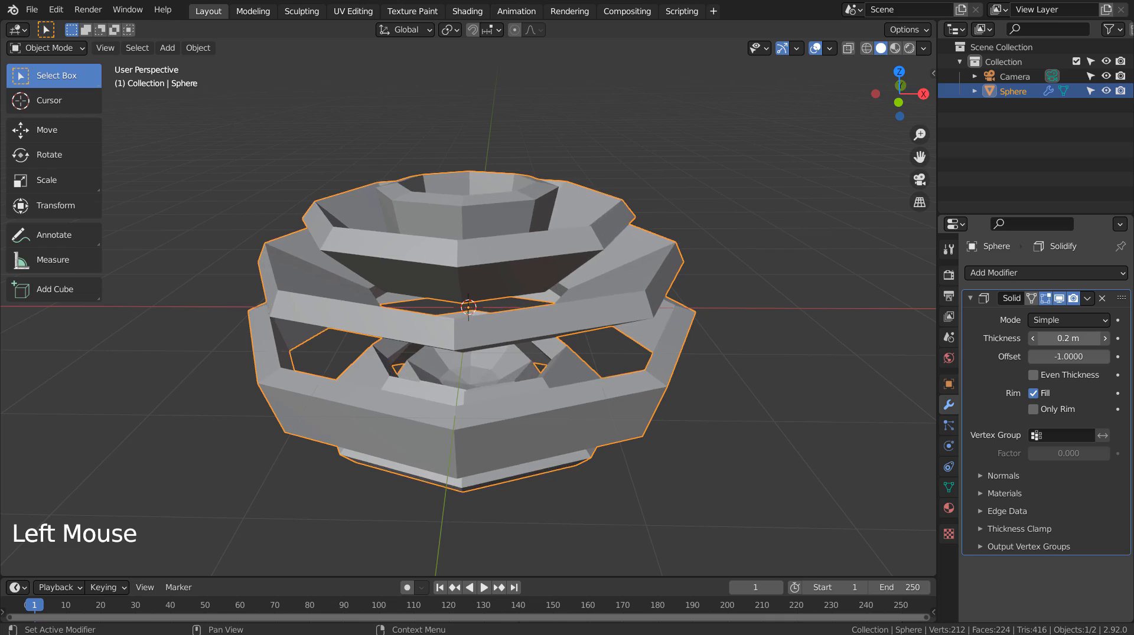
{"action": "key", "text": "Tab"}
{"action": "mouse_move", "coordinate": [620, 265]}
{"action": "middle_mouse_down"}
{"action": "mouse_move", "coordinate": [689, 378]}
{"action": "mouse_move", "coordinate": [531, 266]}
{"action": "mouse_move", "coordinate": [499, 352]}
{"action": "middle_mouse_up"}
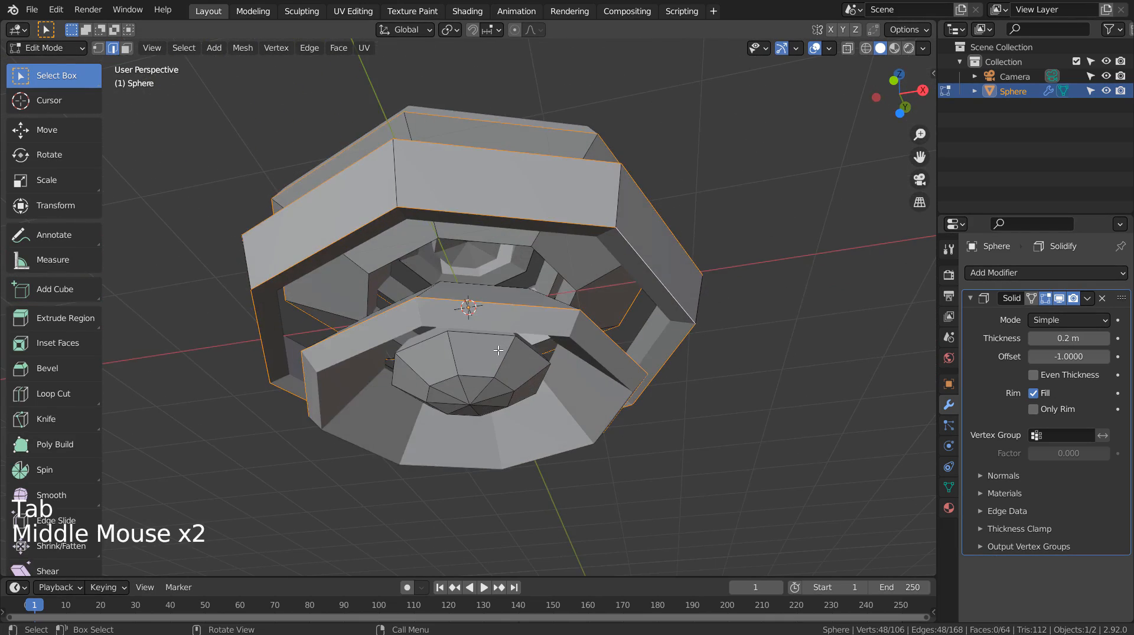
Step: Select only the central octagonal cap with linked selection, undoing the extra inner band
{"action": "left_click", "coordinate": [488, 375]}
{"action": "key", "text": "Tab"}
{"action": "key", "text": "Tab"}
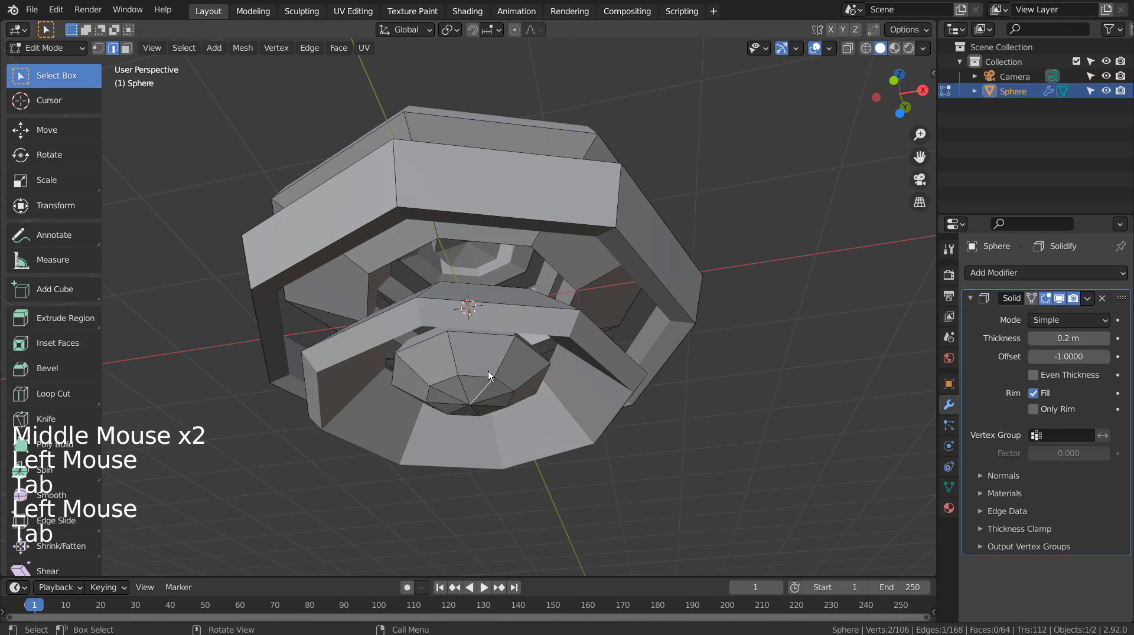
{"action": "key", "text": "l"}
{"action": "mouse_move", "coordinate": [488, 375]}
{"action": "middle_mouse_down"}
{"action": "mouse_move", "coordinate": [504, 366]}
{"action": "mouse_move", "coordinate": [497, 277]}
{"action": "middle_mouse_up"}
{"action": "key", "text": "l"}
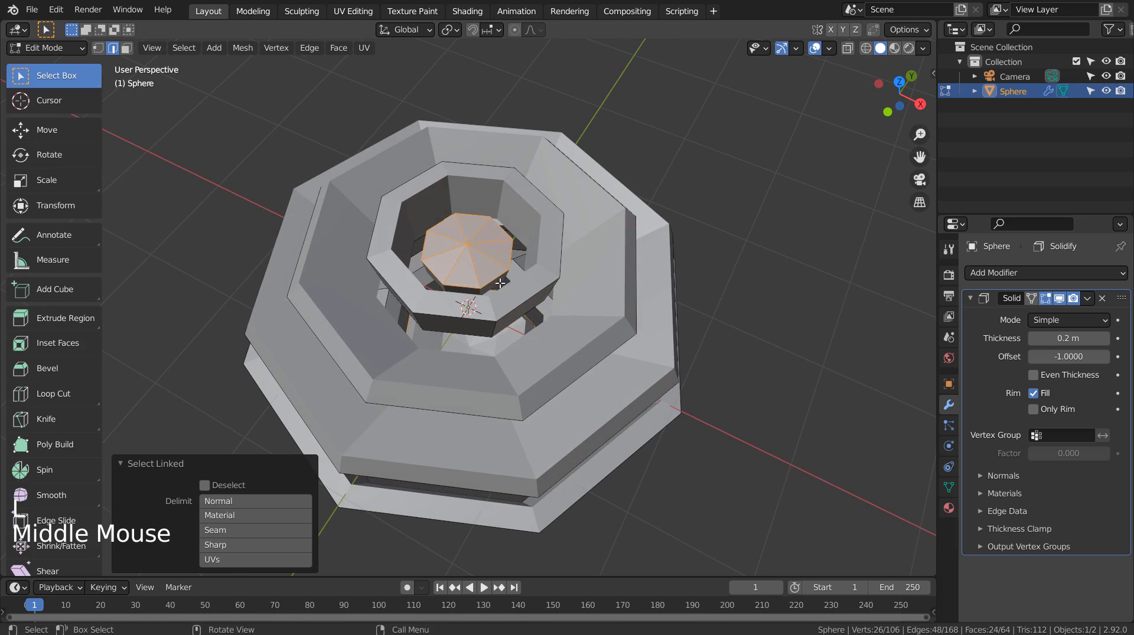
{"action": "key", "text": "l"}
{"action": "key", "text": "l"}
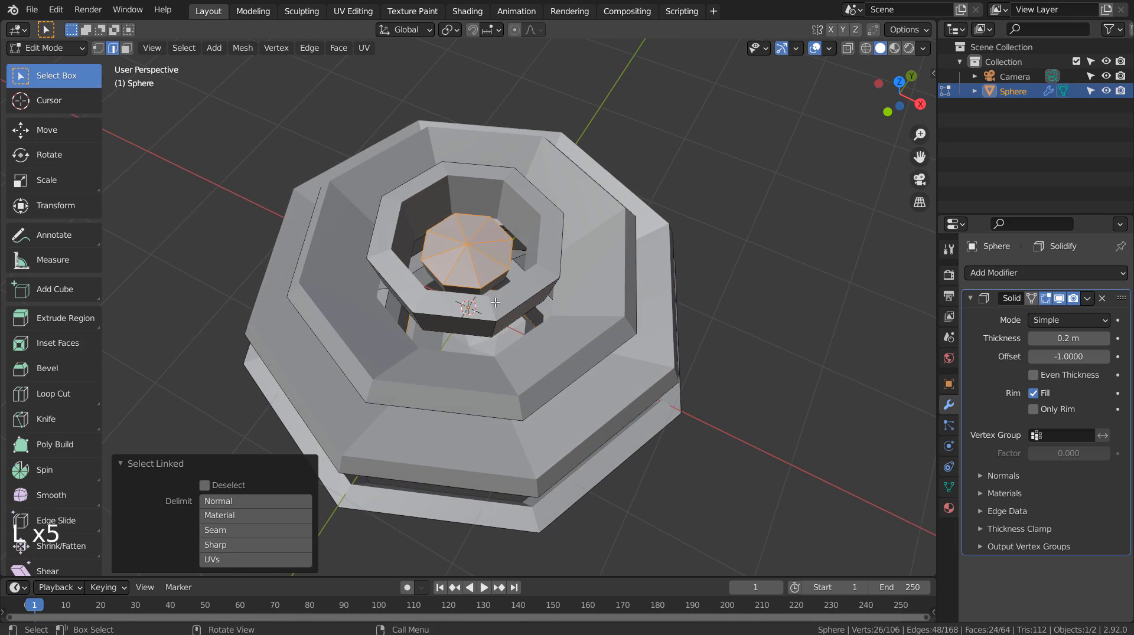
{"action": "middle_click_drag", "start_coordinate": [488, 284], "coordinate": [492, 294]}
{"action": "key", "text": "l"}
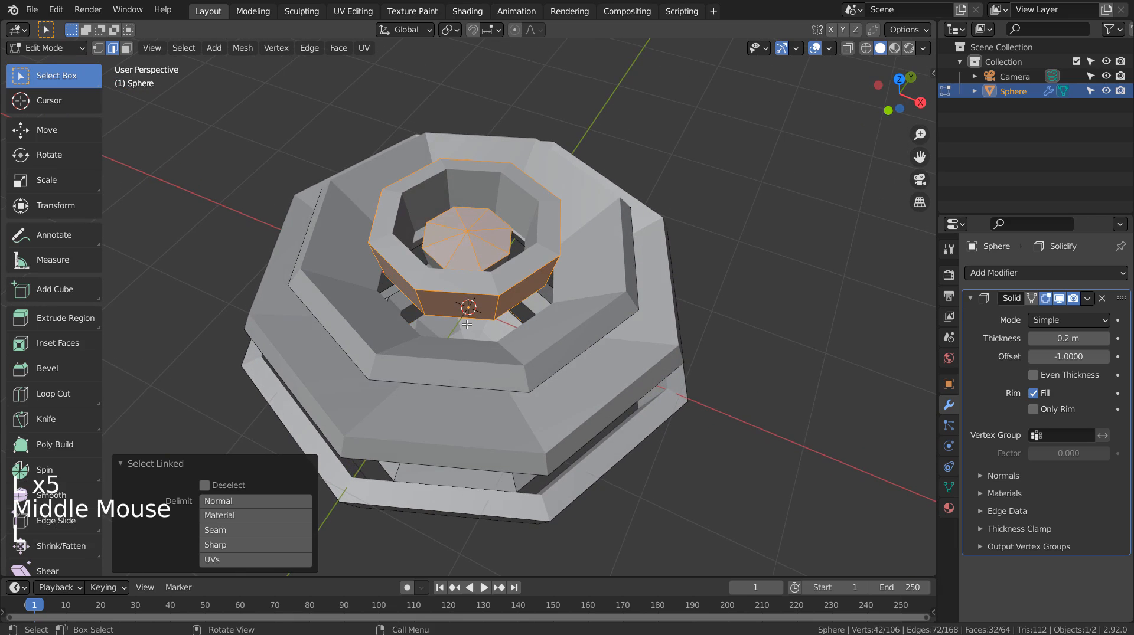
{"action": "key", "text": "ctrl+z"}
Step: Delete the cap's faces so the sculpture's centre is open and return to Object Mode
{"action": "key", "text": "x"}
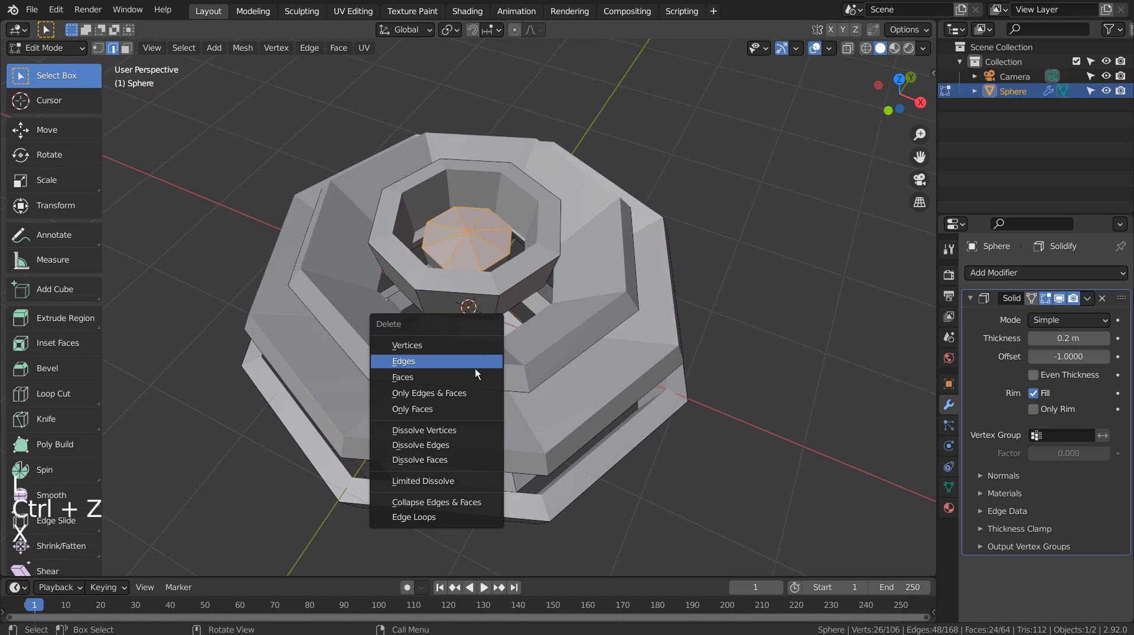
{"action": "left_click", "coordinate": [475, 371]}
{"action": "middle_click_drag", "start_coordinate": [474, 372], "coordinate": [527, 253]}
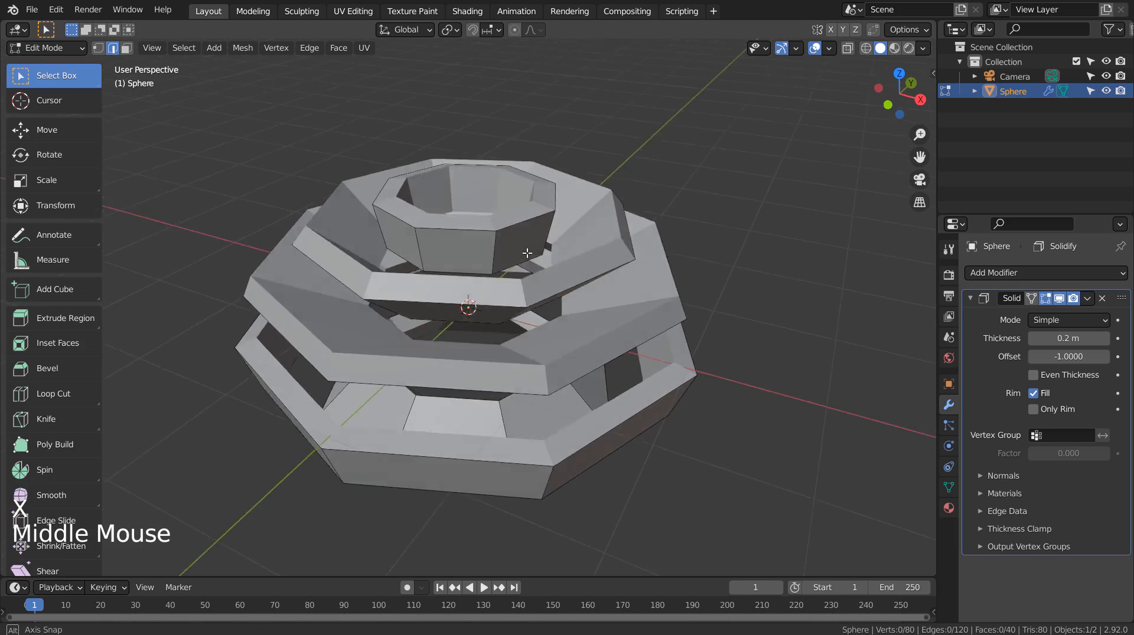
{"action": "key", "text": "Tab"}
{"action": "mouse_move", "coordinate": [595, 312]}
{"action": "middle_mouse_down"}
{"action": "mouse_move", "coordinate": [600, 298]}
{"action": "mouse_move", "coordinate": [585, 391]}
{"action": "middle_mouse_up"}
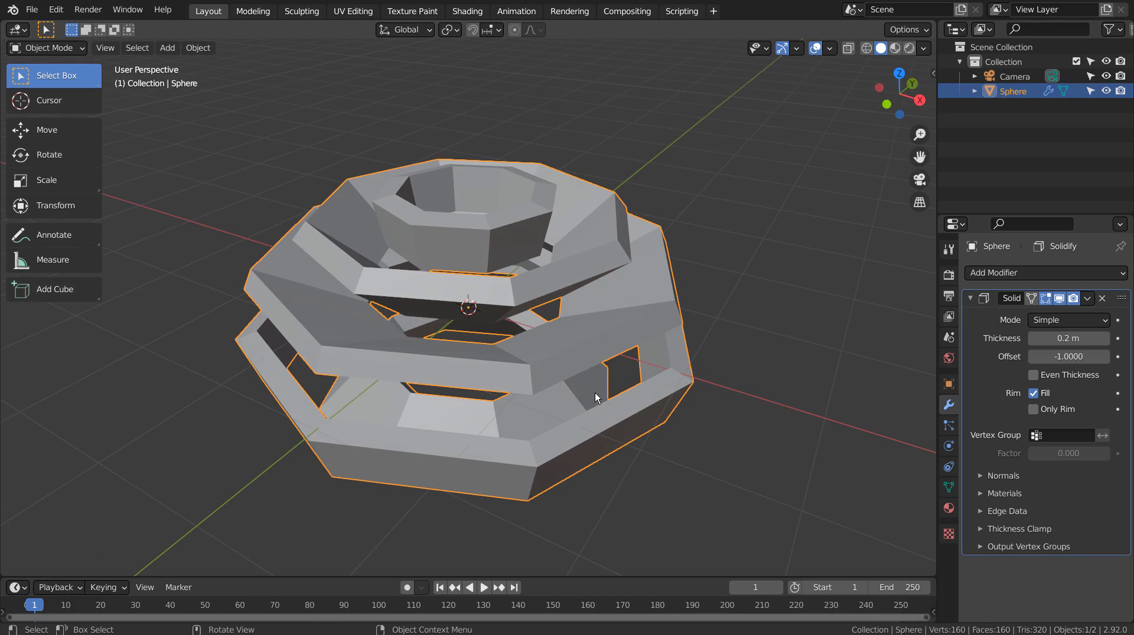
Step: Apply the Solidify modifier permanently to the ring sculpture's mesh
{"action": "key", "text": "Tab"}
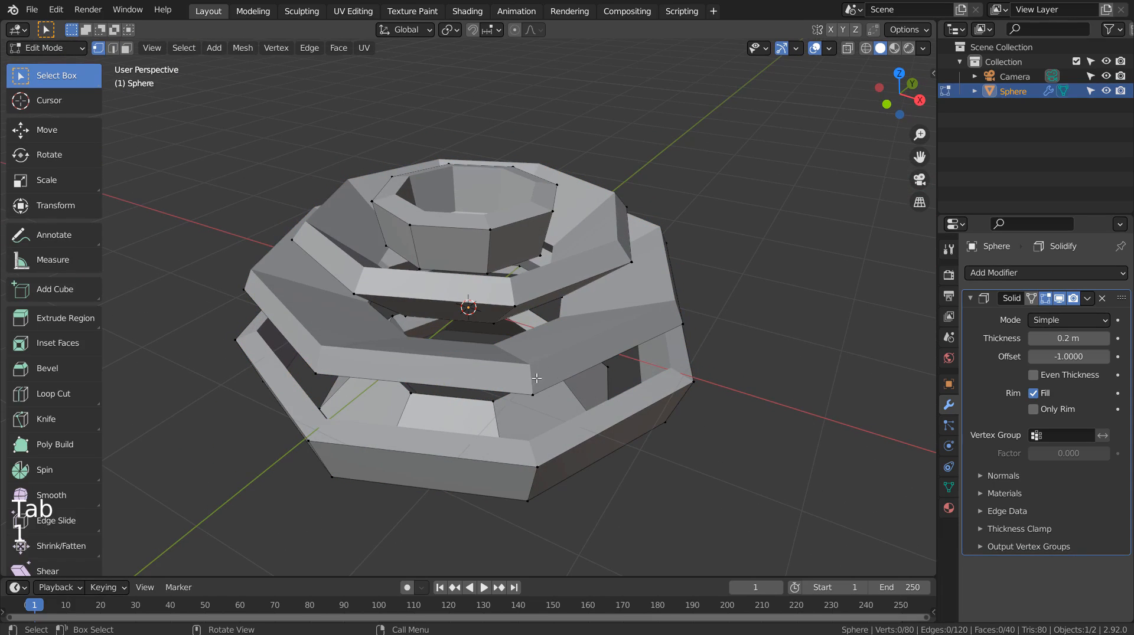
{"action": "left_click", "coordinate": [533, 389]}
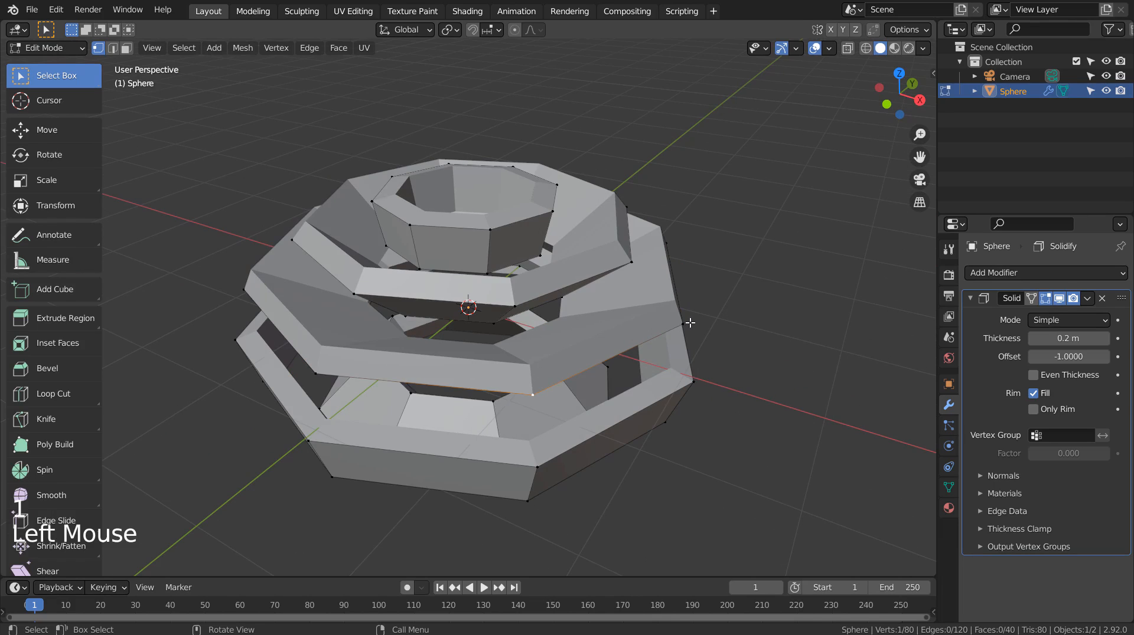
{"action": "mouse_move", "coordinate": [690, 323]}
{"action": "middle_mouse_down"}
{"action": "mouse_move", "coordinate": [640, 387]}
{"action": "mouse_move", "coordinate": [673, 298]}
{"action": "middle_mouse_up"}
{"action": "key", "text": "Tab"}
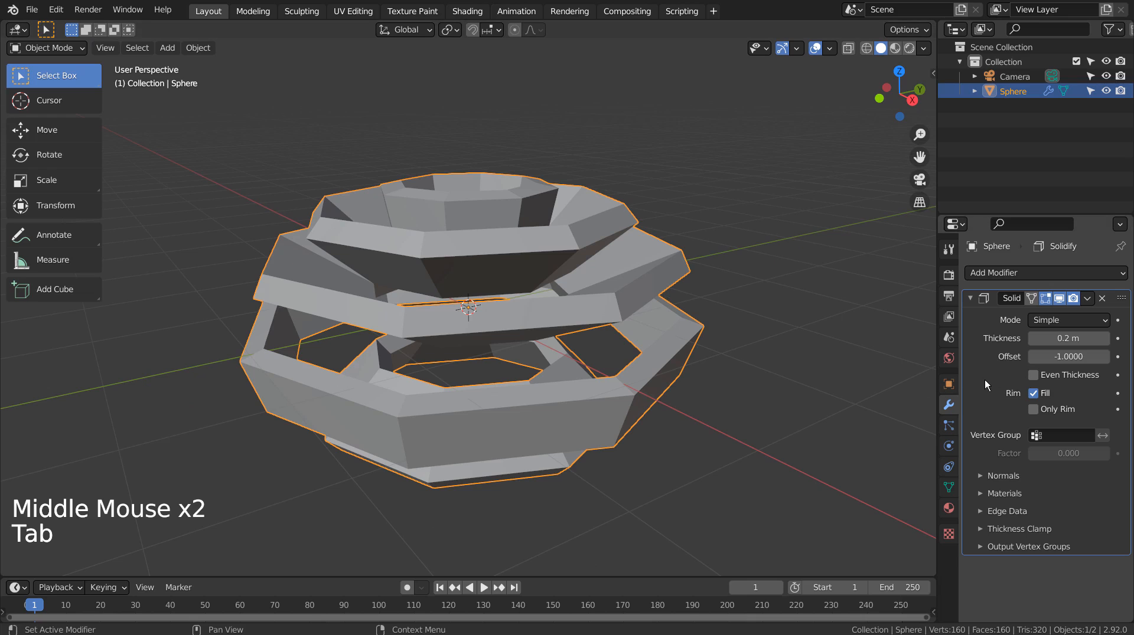
{"action": "left_click", "coordinate": [984, 379]}
{"action": "key", "text": "ctrl+a"}
{"action": "left_click", "coordinate": [607, 275]}
Step: Re-enter Edit Mode and clear the vertex selection, viewing the sculpture from above
{"action": "key", "text": "Tab"}
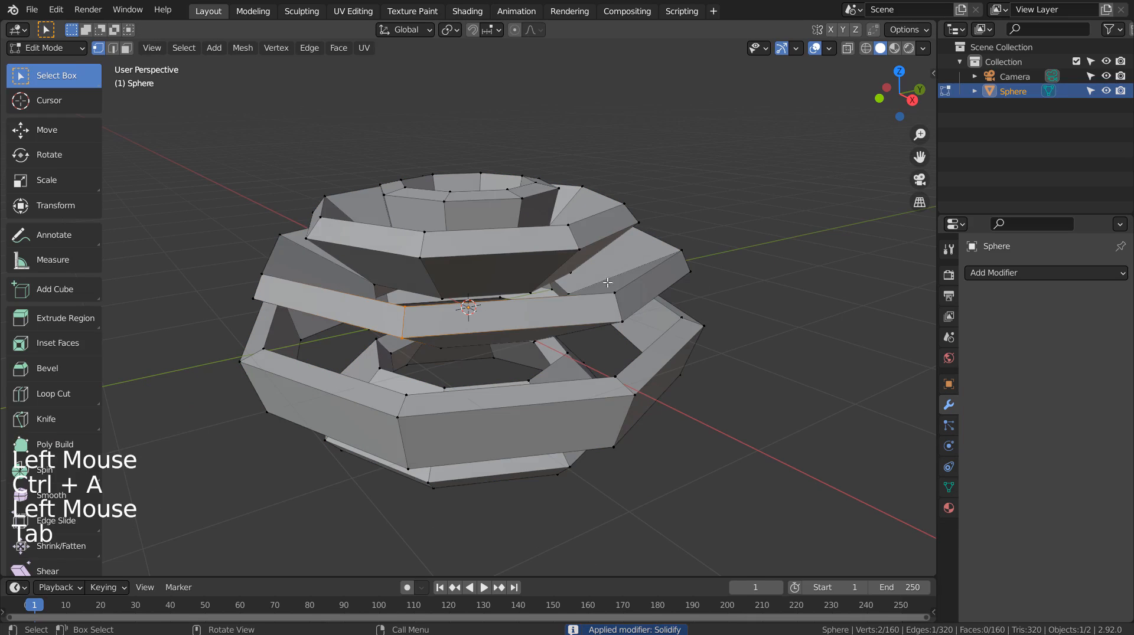
{"action": "mouse_move", "coordinate": [607, 282]}
{"action": "middle_mouse_down"}
{"action": "mouse_move", "coordinate": [609, 312]}
{"action": "mouse_move", "coordinate": [585, 345]}
{"action": "middle_mouse_up"}
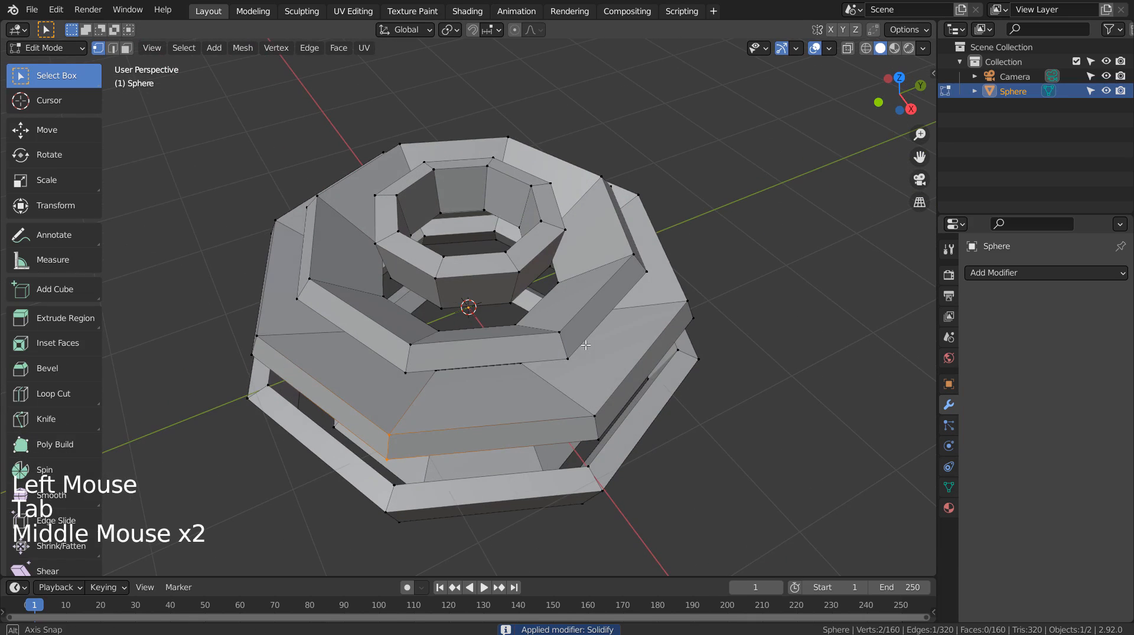
{"action": "left_click", "coordinate": [394, 143]}
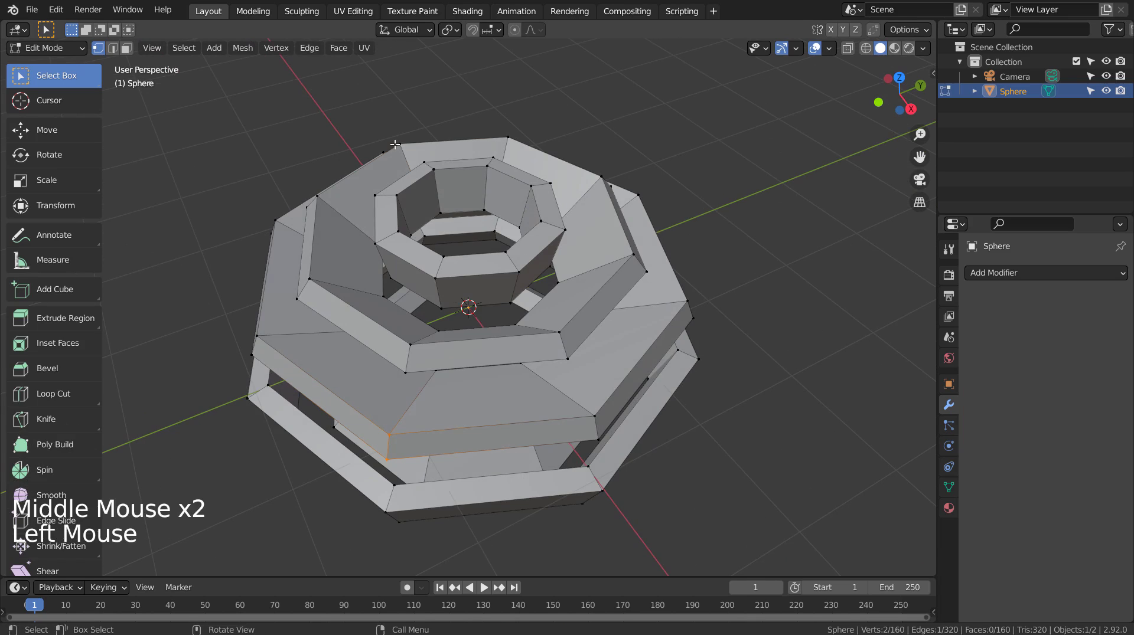
{"action": "left_click", "coordinate": [425, 231]}
{"action": "mouse_move", "coordinate": [425, 248]}
{"action": "middle_mouse_down"}
{"action": "mouse_move", "coordinate": [496, 319]}
{"action": "mouse_move", "coordinate": [514, 370]}
{"action": "middle_mouse_up"}
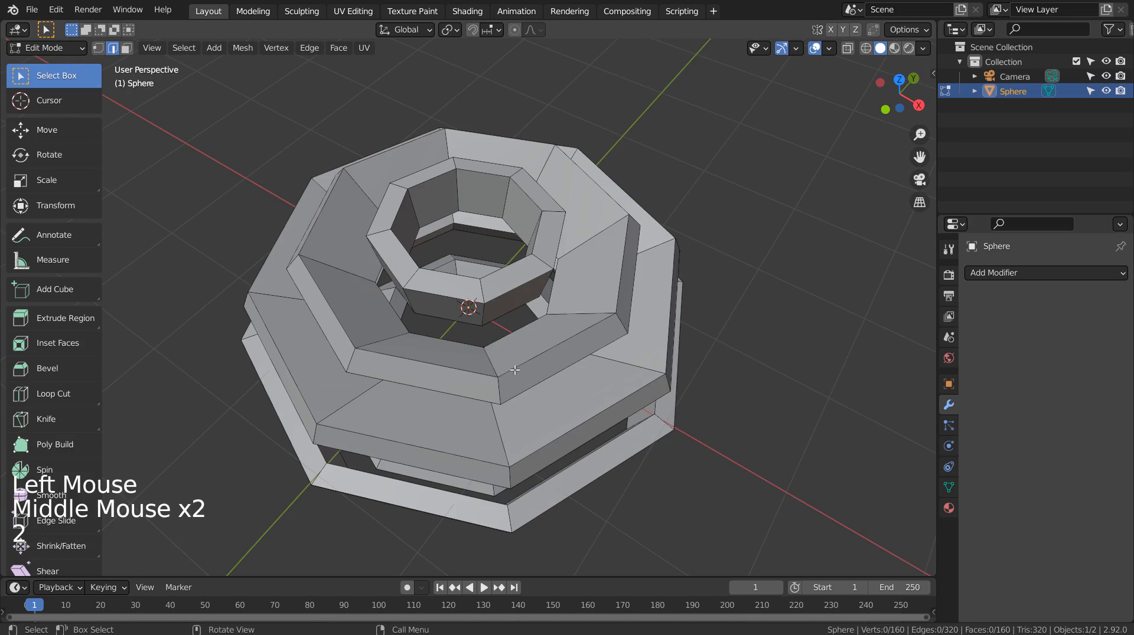
Step: Select the top outer rim loop and checker-deselect every other vertex
{"action": "left_click", "coordinate": [504, 372], "text": "alt"}
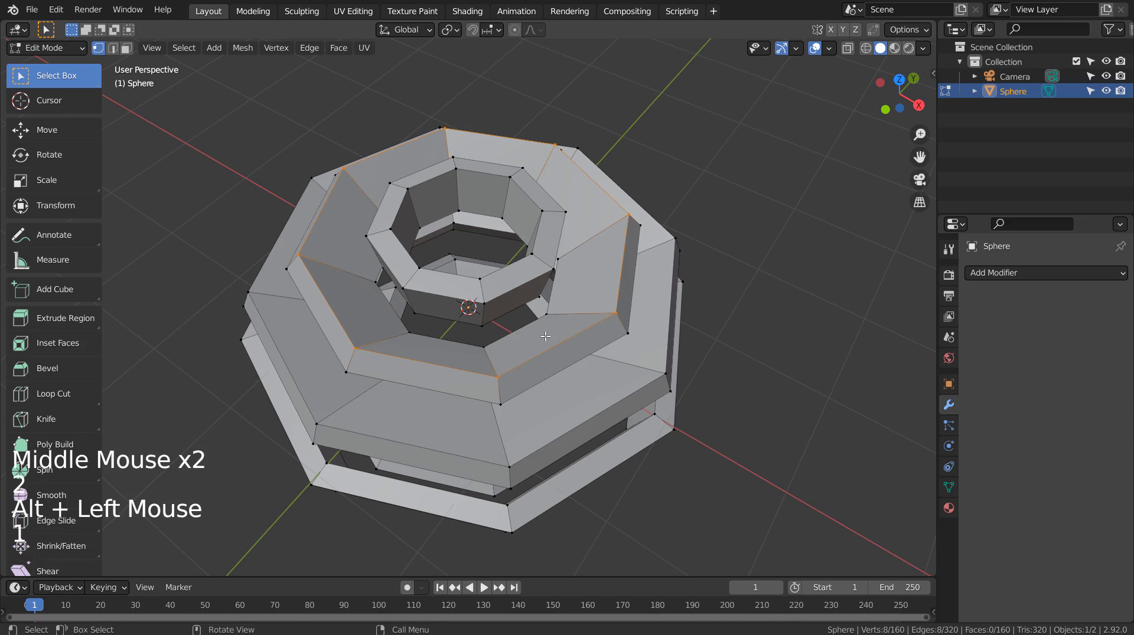
{"action": "left_click", "coordinate": [183, 48]}
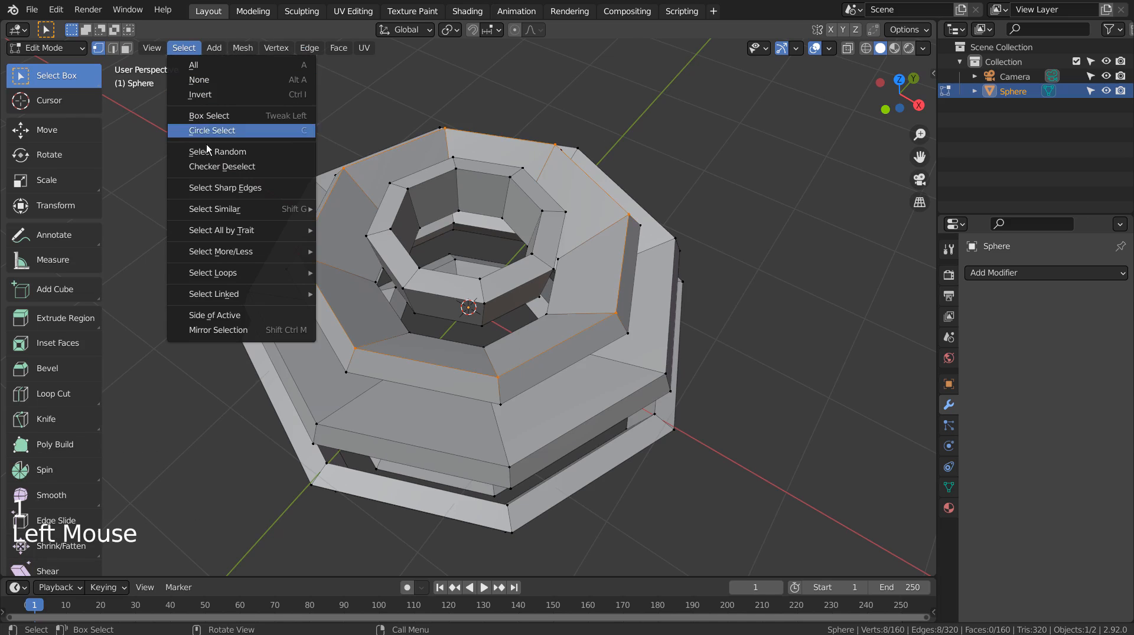
{"action": "left_click", "coordinate": [213, 167]}
{"action": "middle_click_drag", "start_coordinate": [549, 283], "coordinate": [549, 213]}
Step: Move the chosen rim vertices straight up into tall spikes and return to Object Mode
{"action": "key", "text": "g"}
{"action": "key", "text": "z"}
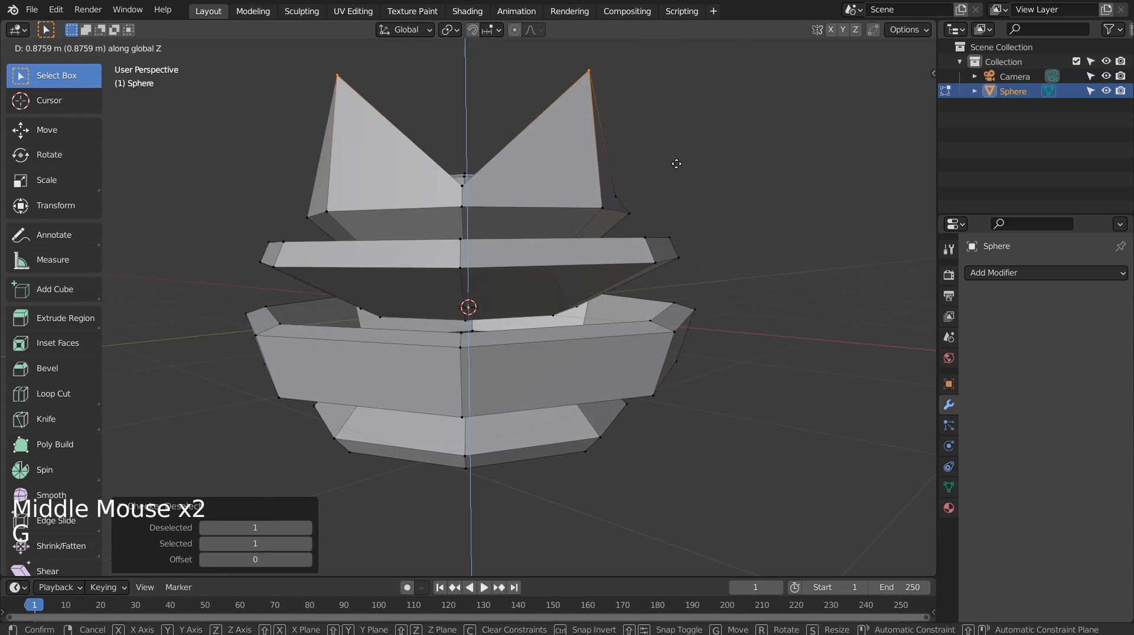
{"action": "left_click", "coordinate": [678, 236]}
{"action": "mouse_move", "coordinate": [678, 236]}
{"action": "middle_mouse_down"}
{"action": "mouse_move", "coordinate": [703, 237]}
{"action": "mouse_move", "coordinate": [708, 292]}
{"action": "mouse_move", "coordinate": [608, 279]}
{"action": "middle_mouse_up"}
{"action": "key", "text": "Tab"}
{"action": "scroll", "coordinate": [601, 279], "scroll_direction": "down", "scroll_amount": 2}
{"action": "mouse_move", "coordinate": [555, 304]}
{"action": "middle_mouse_down"}
{"action": "mouse_move", "coordinate": [672, 310]}
{"action": "mouse_move", "coordinate": [713, 298]}
{"action": "middle_mouse_up"}
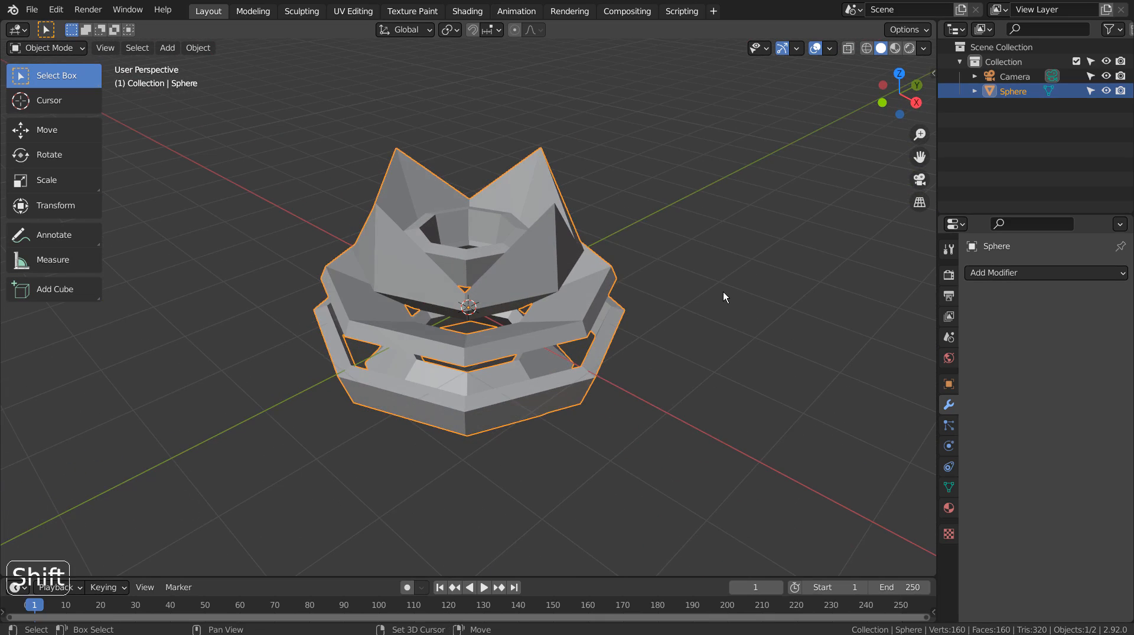
Step: From a front orthographic view, lift the whole sculpture upward along Z
{"action": "key", "text": "KP_2"}
{"action": "key", "text": "KP_1"}
{"action": "key", "text": "g"}
{"action": "key", "text": "z"}
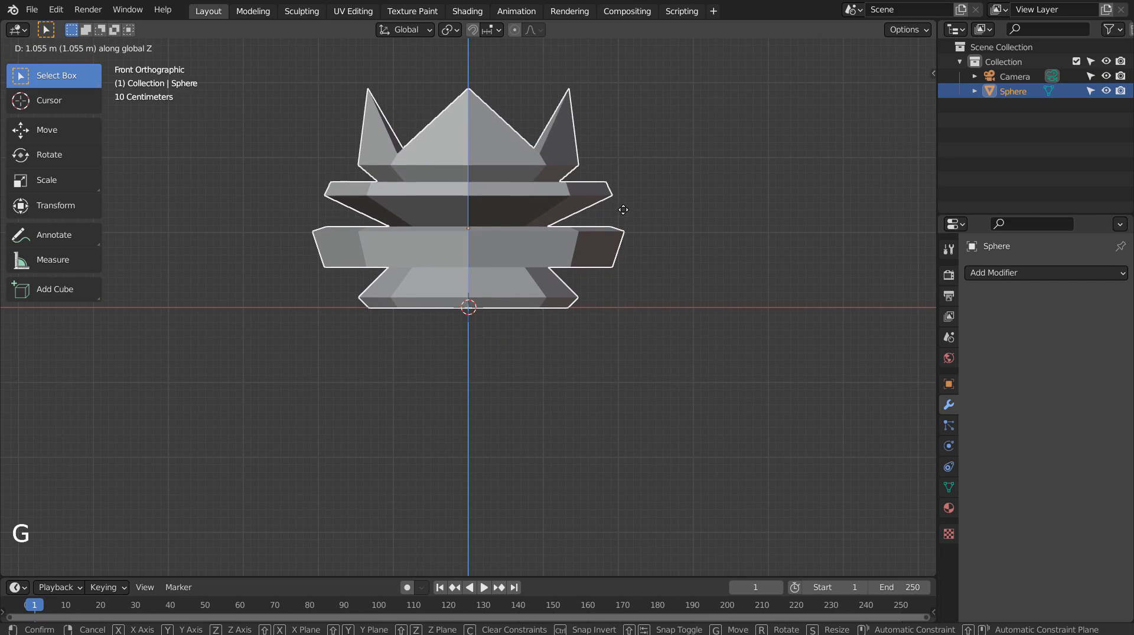
{"action": "left_click", "coordinate": [624, 210]}
{"action": "middle_click_drag", "start_coordinate": [624, 209], "coordinate": [711, 313]}
Step: Add a plane and scale it to about 14.373 as a floor, then select the sculpture
{"action": "key", "text": "shift+a"}
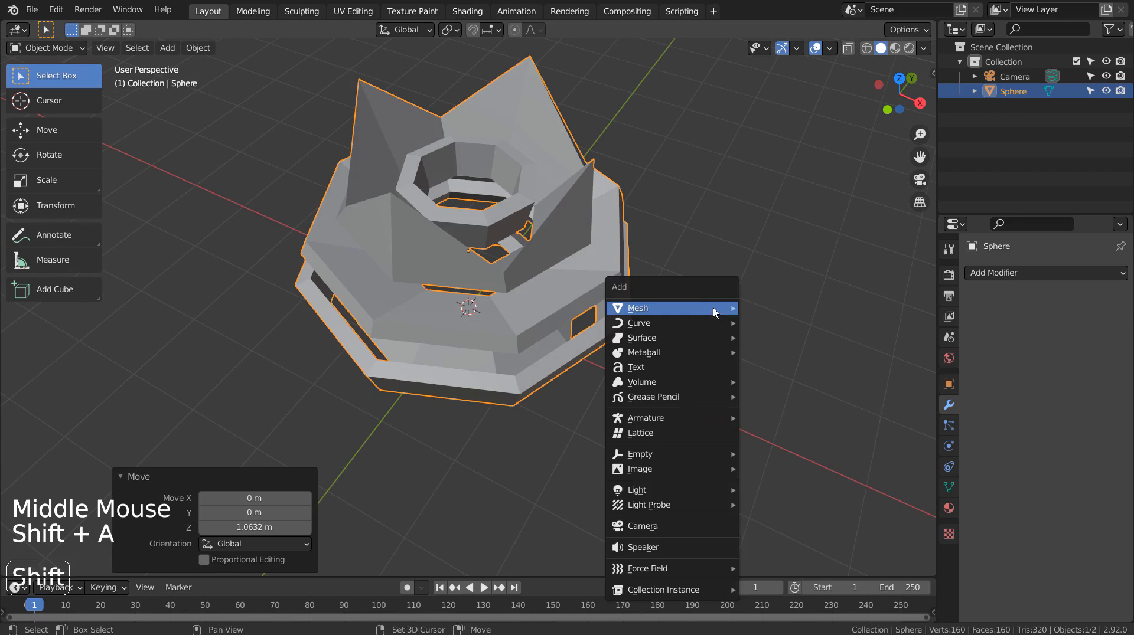
{"action": "left_click", "coordinate": [713, 307]}
{"action": "left_click", "coordinate": [771, 310]}
{"action": "key", "text": "s"}
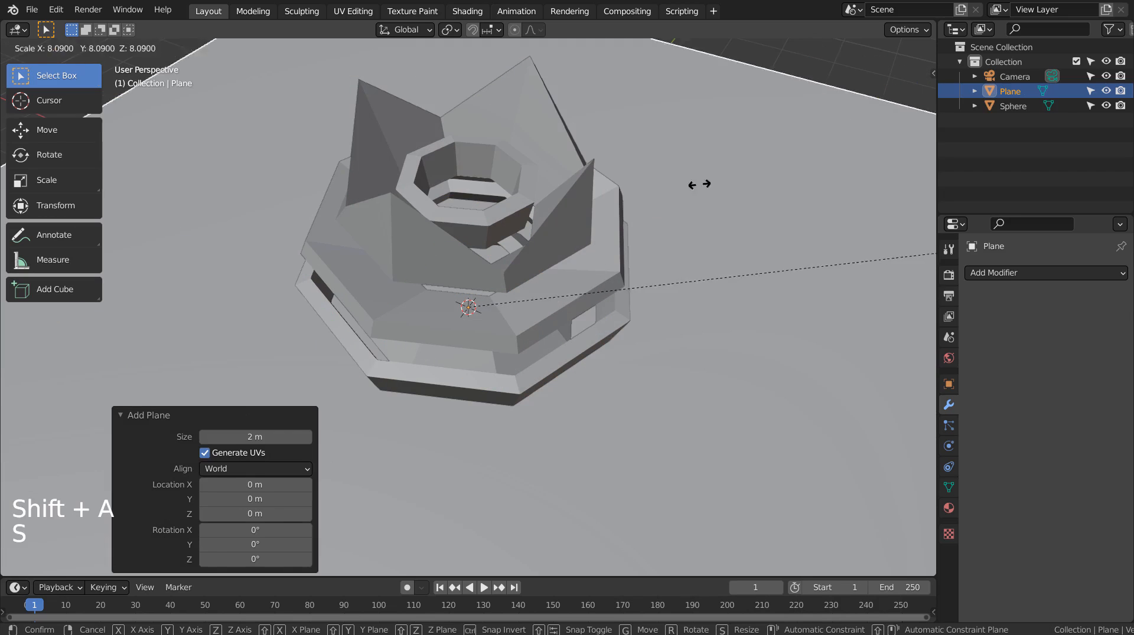
{"action": "left_click", "coordinate": [699, 184]}
{"action": "middle_click_drag", "start_coordinate": [607, 264], "coordinate": [566, 239]}
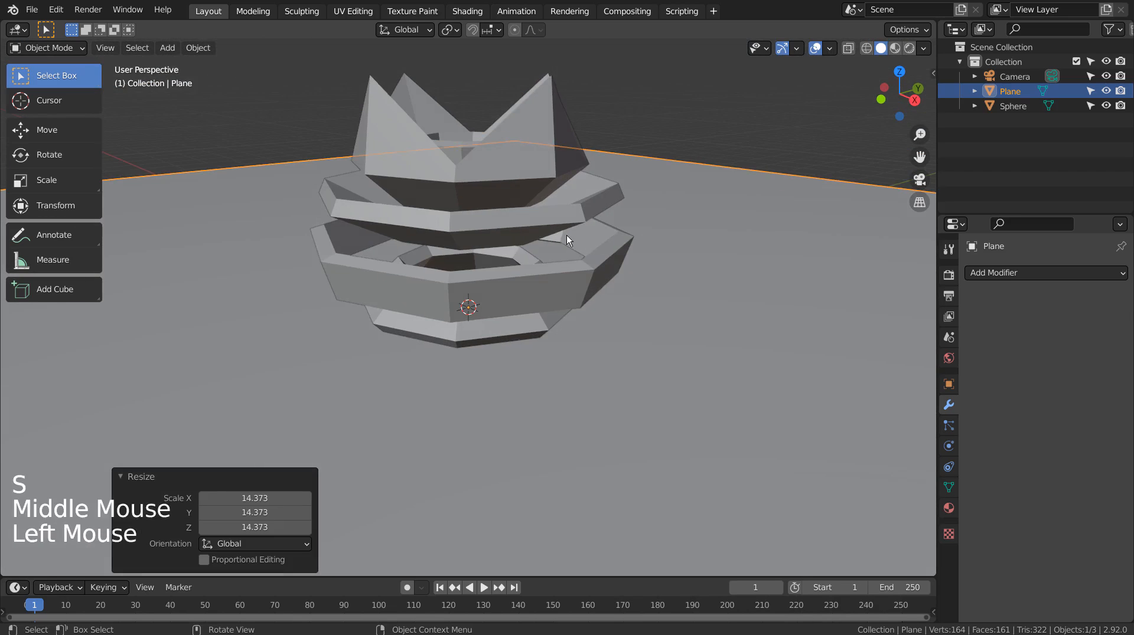
{"action": "left_click", "coordinate": [532, 239]}
{"action": "mouse_move", "coordinate": [494, 242]}
{"action": "middle_mouse_down", "text": "shift"}
{"action": "mouse_move", "coordinate": [540, 289]}
{"action": "mouse_move", "coordinate": [573, 291]}
{"action": "middle_mouse_up", "text": "shift"}
Step: Give the sculpture level 3 subdivision and smooth shading
{"action": "key", "text": "ctrl+3"}
{"action": "right_click", "coordinate": [547, 250]}
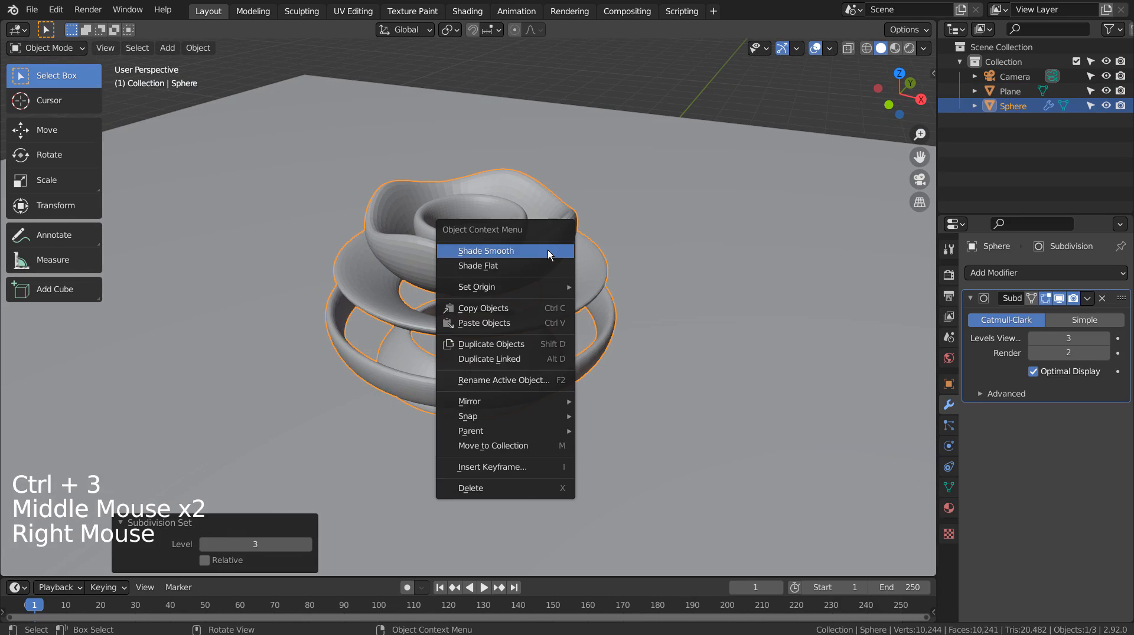
{"action": "left_click", "coordinate": [548, 250]}
Step: Align the camera to the current view and fly it to frame the sculpture
{"action": "left_click", "coordinate": [664, 334]}
{"action": "scroll", "coordinate": [710, 314], "scroll_direction": "up", "scroll_amount": 1}
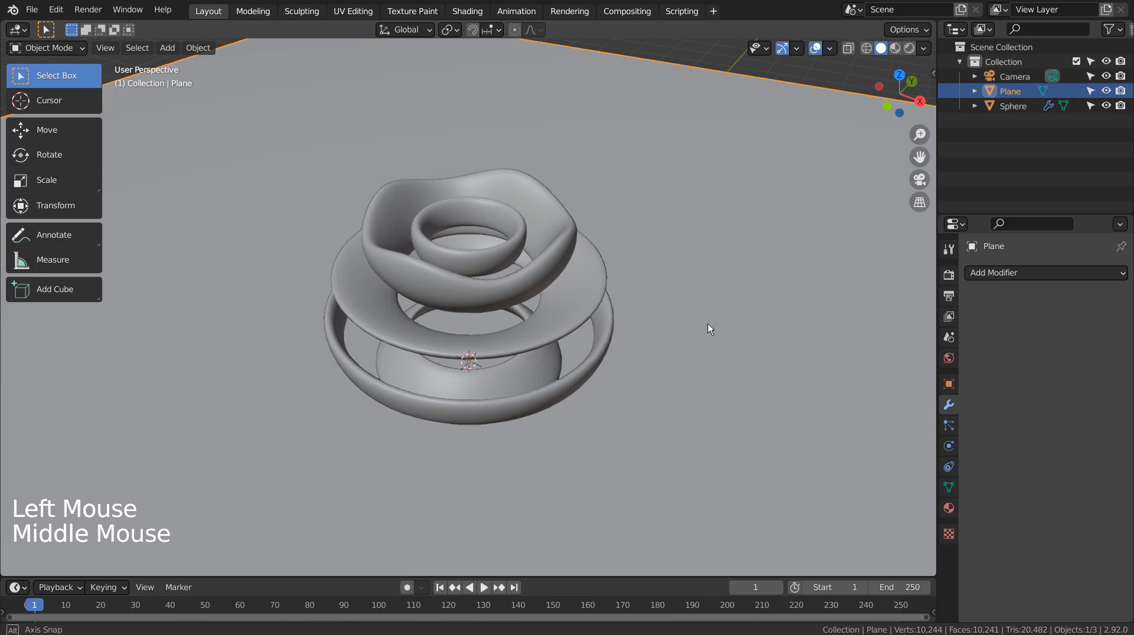
{"action": "key", "text": "ctrl+alt+KP_0"}
{"action": "key", "text": "shift+grave"}
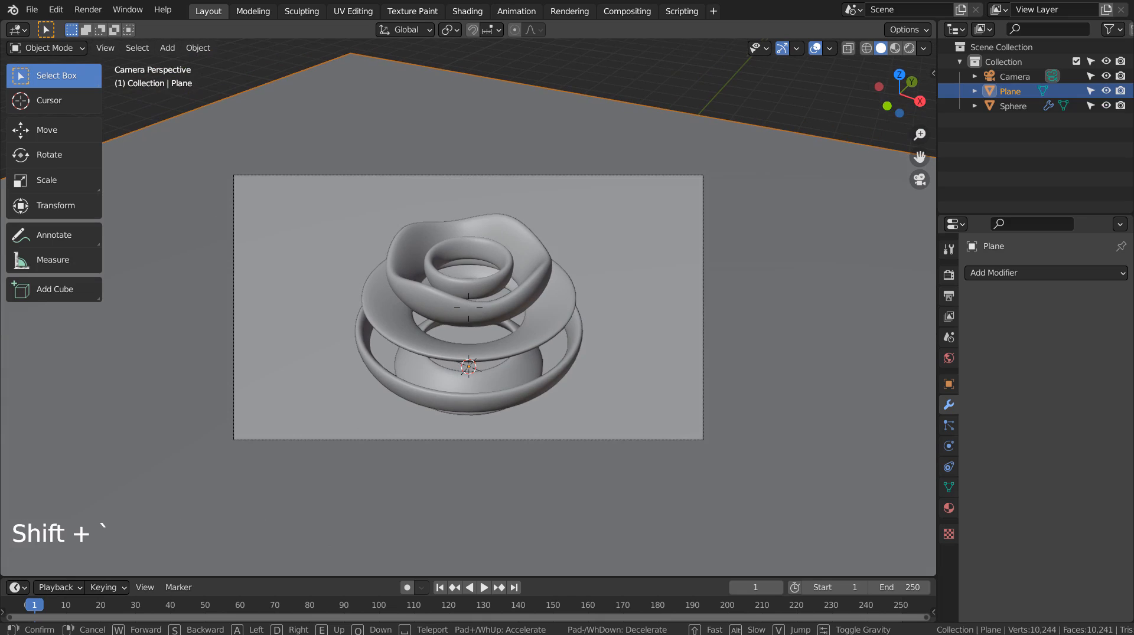
Step: Assign the sculpture a new material with magenta base colour and Transmission 1.000
{"action": "left_click", "coordinate": [508, 308]}
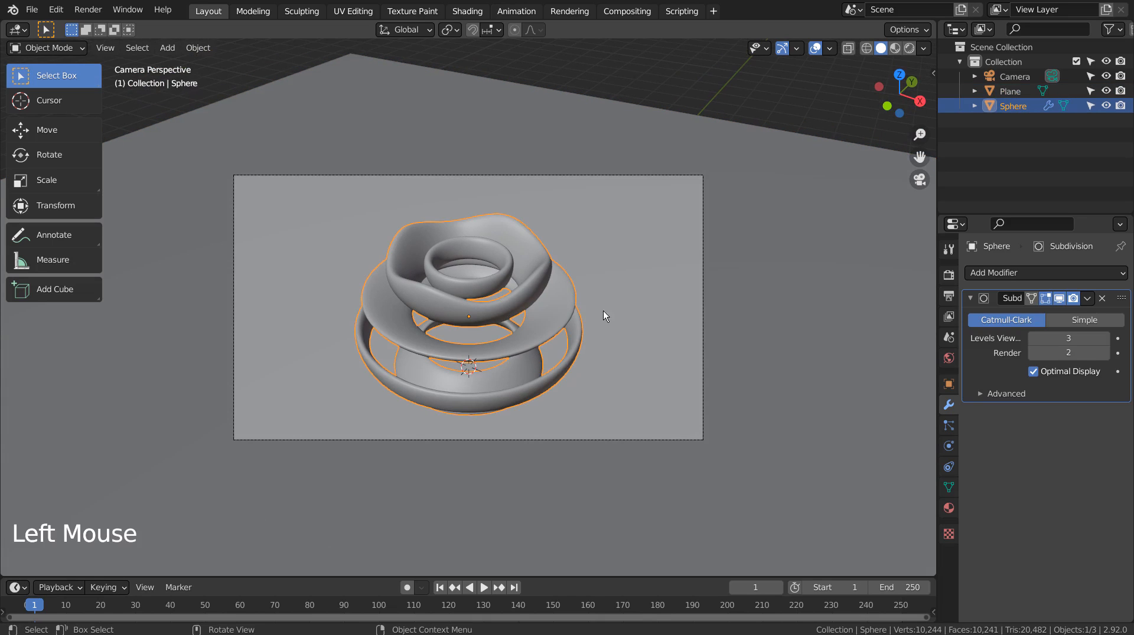
{"action": "left_click", "coordinate": [948, 509]}
{"action": "left_click", "coordinate": [1054, 319]}
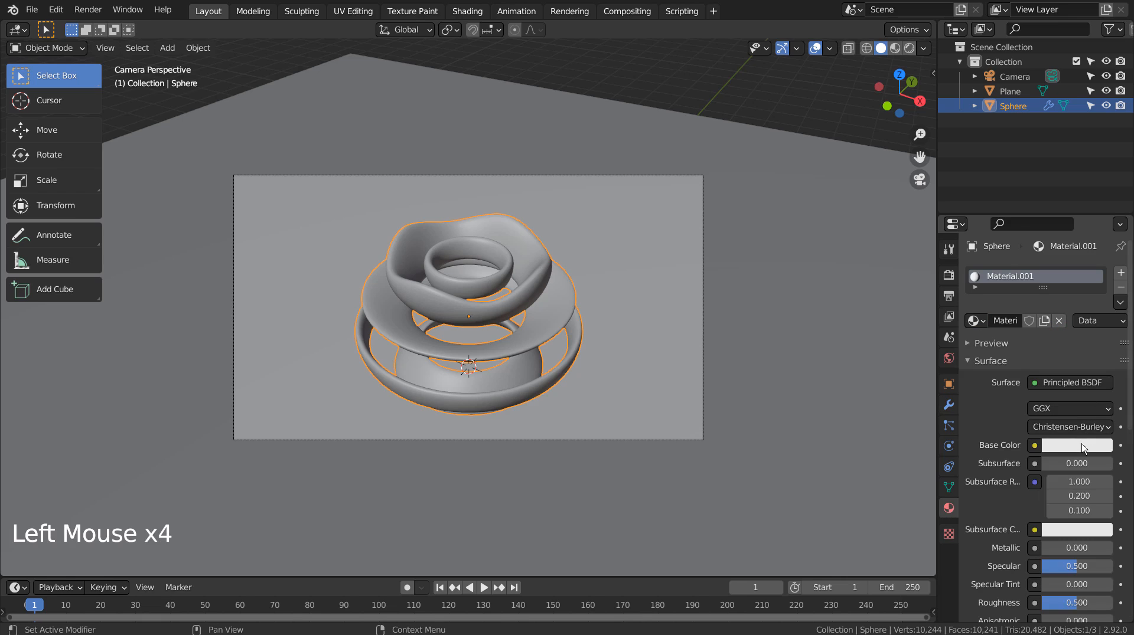
{"action": "left_click", "coordinate": [1101, 426]}
{"action": "left_click", "coordinate": [1064, 300]}
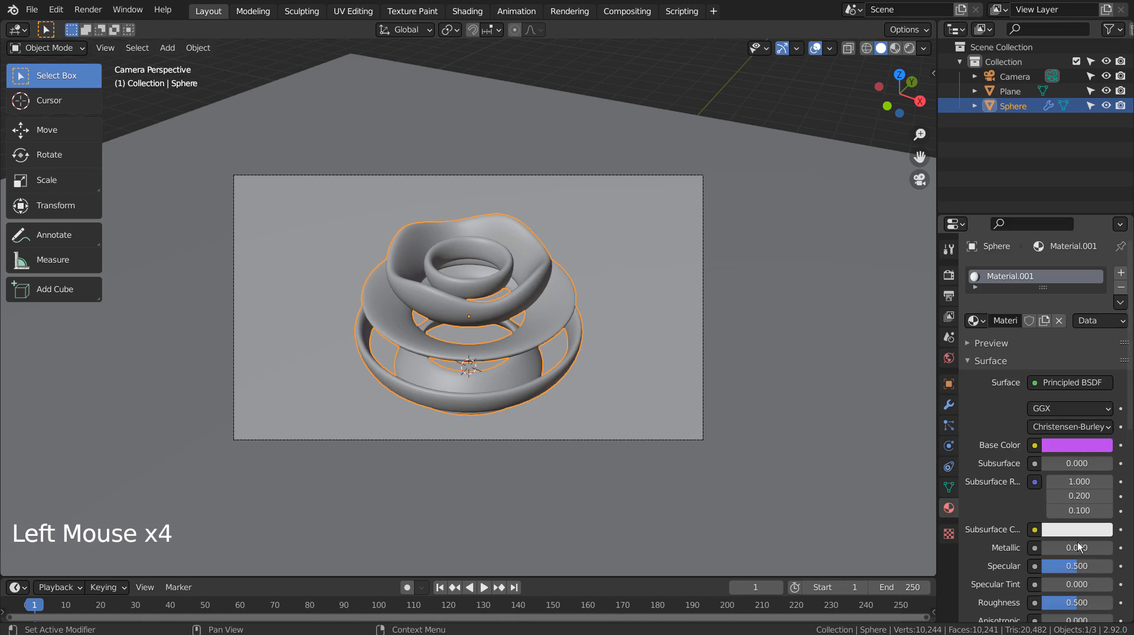
{"action": "scroll", "coordinate": [1060, 554], "scroll_direction": "down", "scroll_amount": 6}
{"action": "scroll", "coordinate": [1059, 553], "scroll_direction": "down", "scroll_amount": 3}
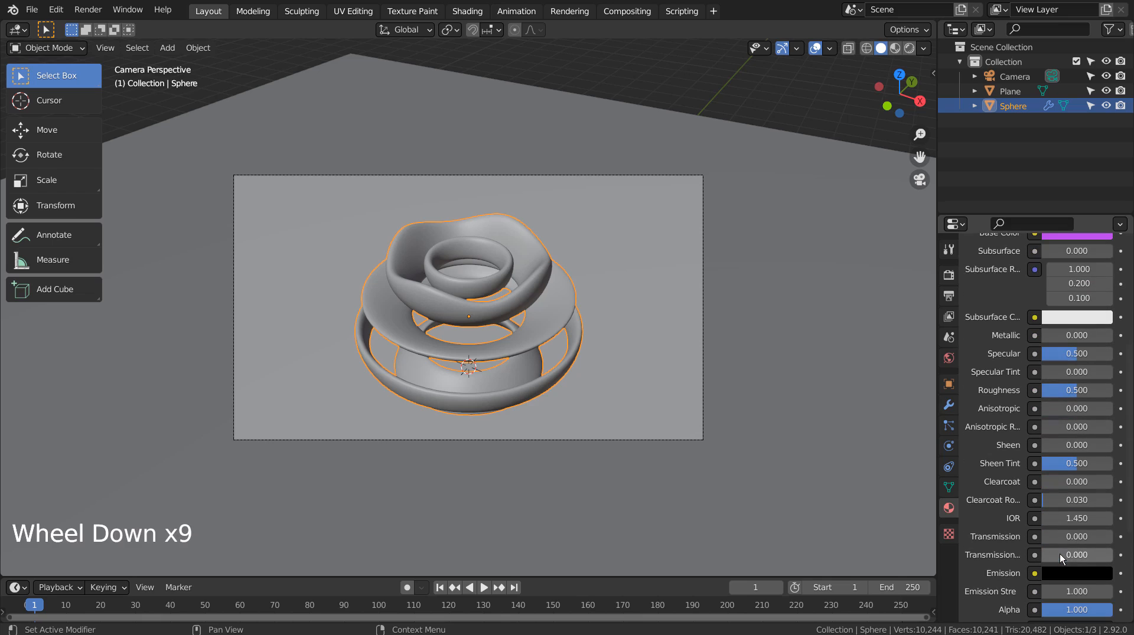
{"action": "mouse_move", "coordinate": [1057, 536]}
{"action": "left_mouse_down"}
{"action": "mouse_move", "coordinate": [1113, 536]}
{"action": "mouse_move", "coordinate": [1112, 555]}
{"action": "left_mouse_up"}
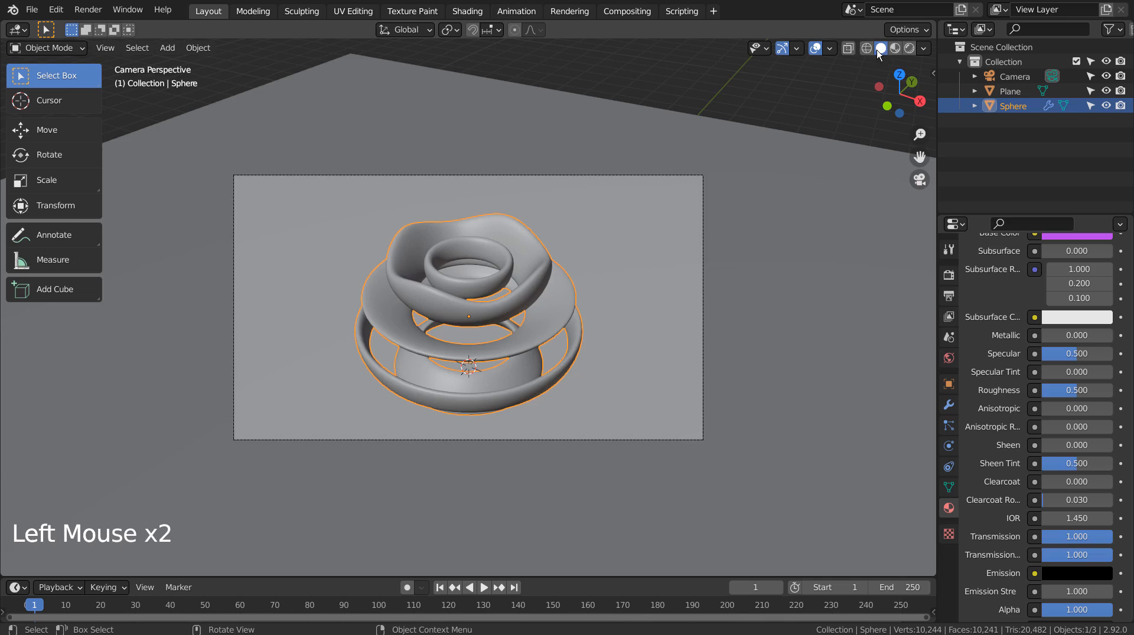
Step: With rendered shading on, lower Roughness to about 0.06 and raise Metallic to about 0.44
{"action": "double_click", "coordinate": [894, 48]}
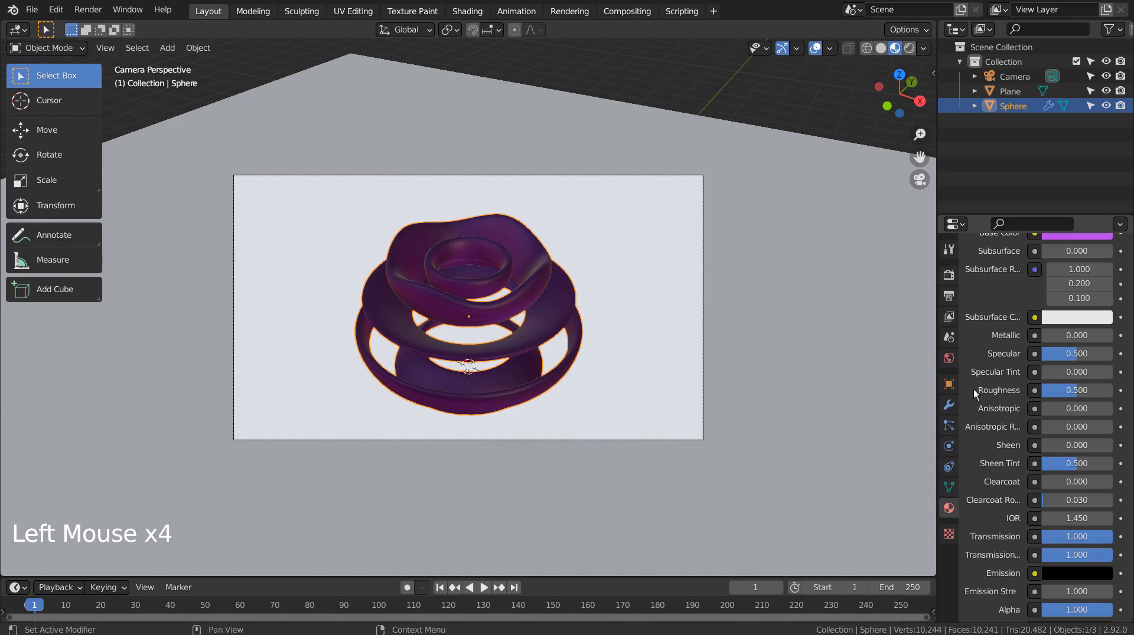
{"action": "left_click_drag", "start_coordinate": [1096, 555], "coordinate": [1041, 555]}
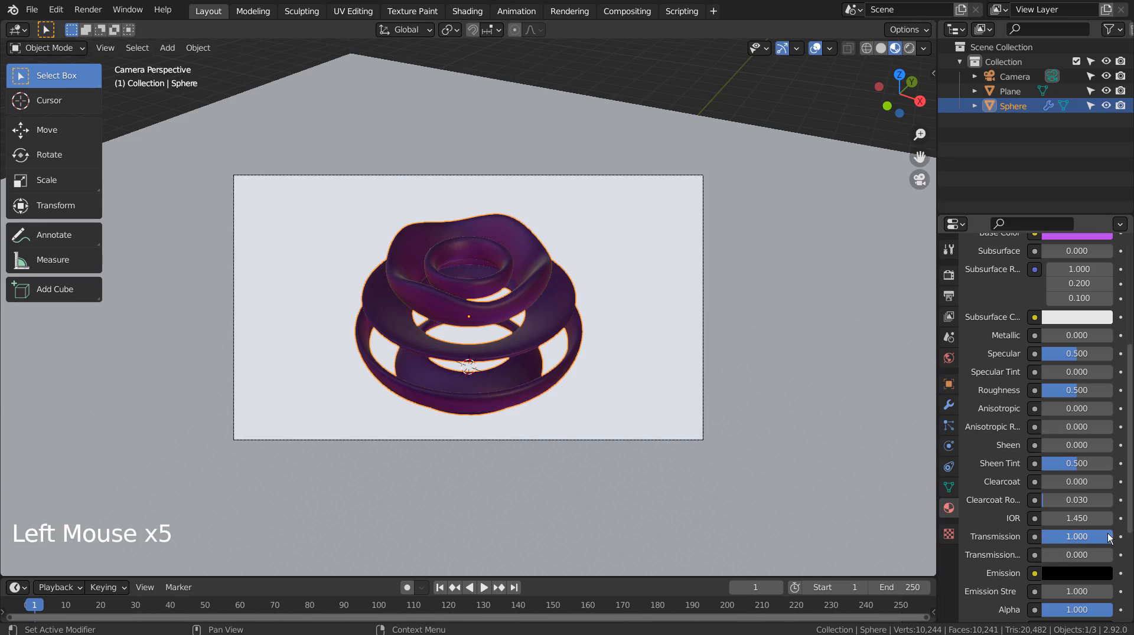
{"action": "left_click_drag", "start_coordinate": [1107, 536], "coordinate": [1045, 536]}
{"action": "scroll", "coordinate": [1025, 513], "scroll_direction": "down", "scroll_amount": 4}
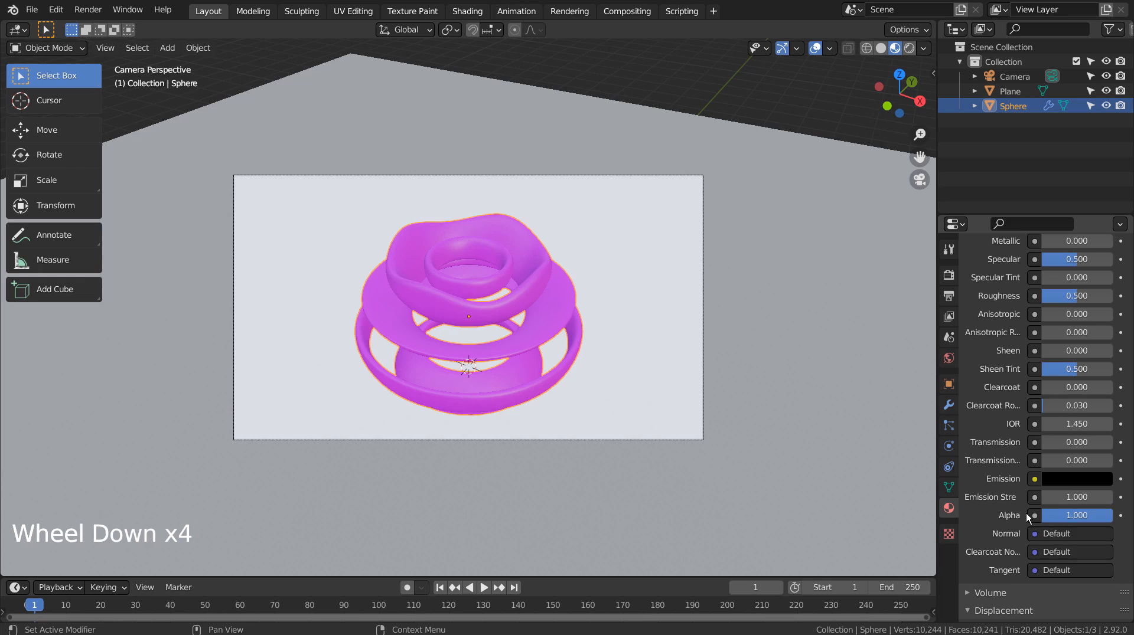
{"action": "scroll", "coordinate": [1025, 512], "scroll_direction": "up", "scroll_amount": 3}
{"action": "left_click_drag", "start_coordinate": [1047, 513], "coordinate": [1112, 513]}
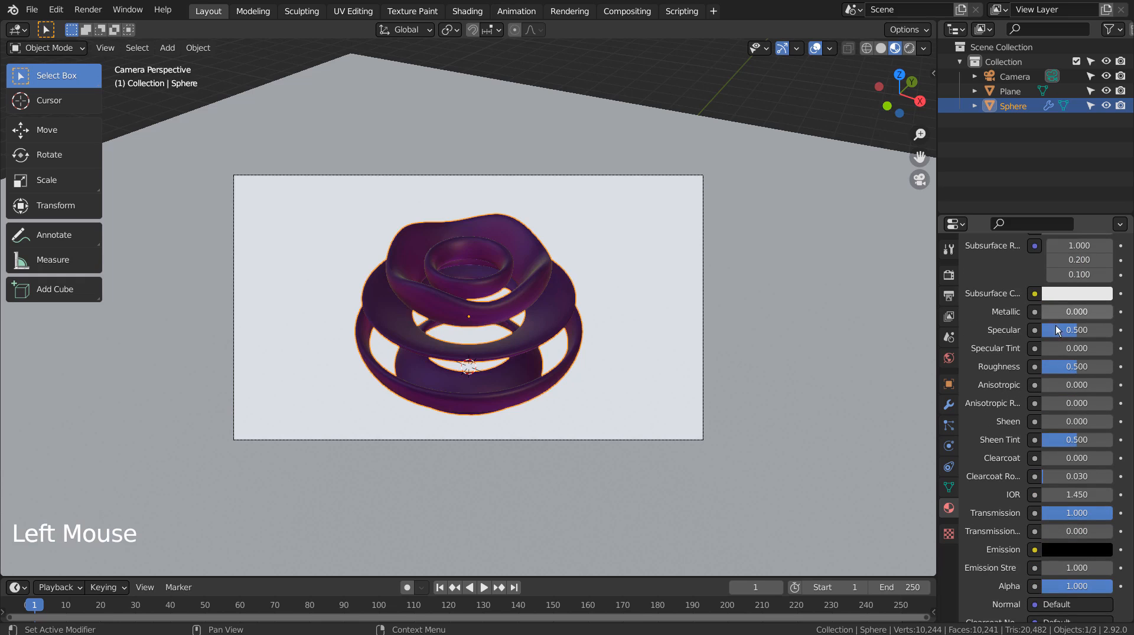
{"action": "left_click_drag", "start_coordinate": [1073, 366], "coordinate": [1028, 366]}
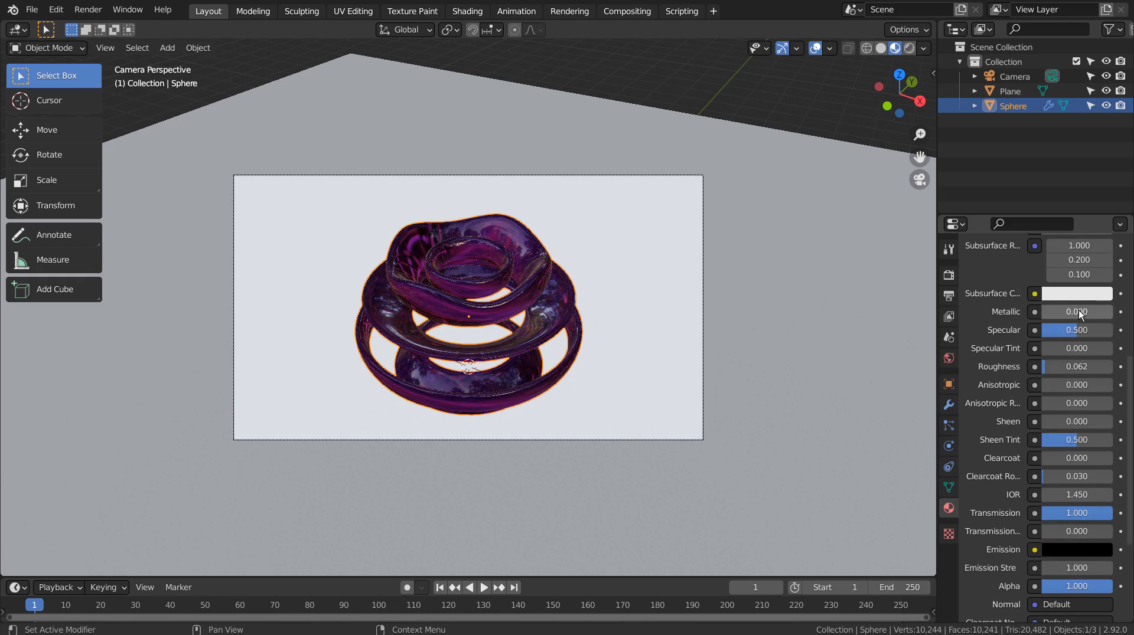
{"action": "mouse_move", "coordinate": [1072, 312]}
{"action": "left_mouse_down"}
{"action": "mouse_move", "coordinate": [1105, 312]}
{"action": "mouse_move", "coordinate": [1079, 312]}
{"action": "left_mouse_up"}
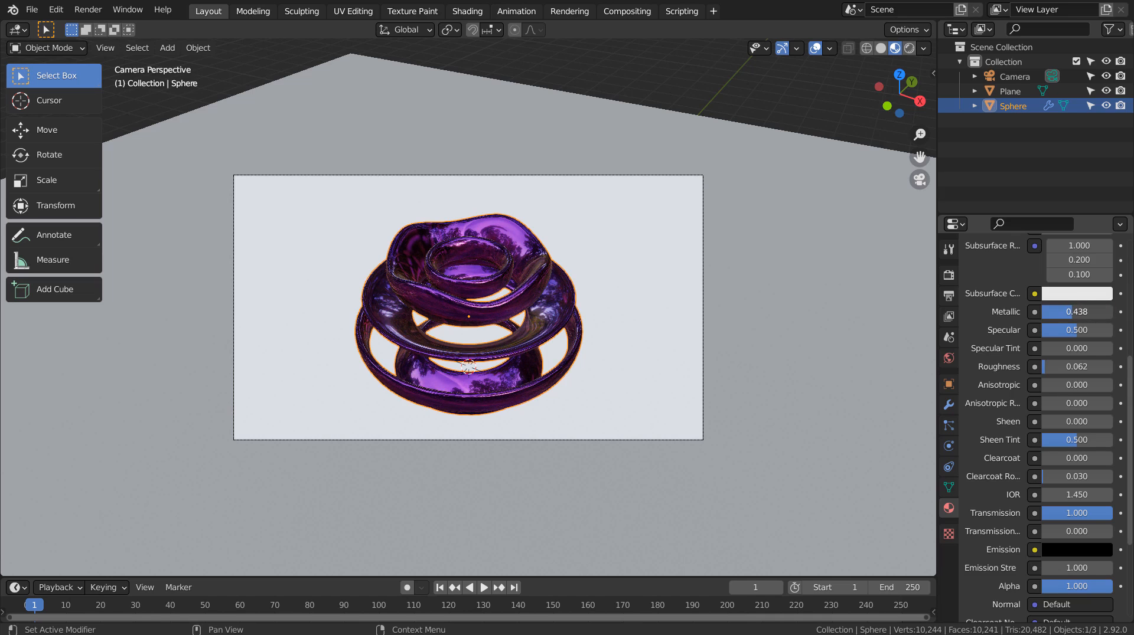
{"action": "left_click", "coordinate": [664, 316]}
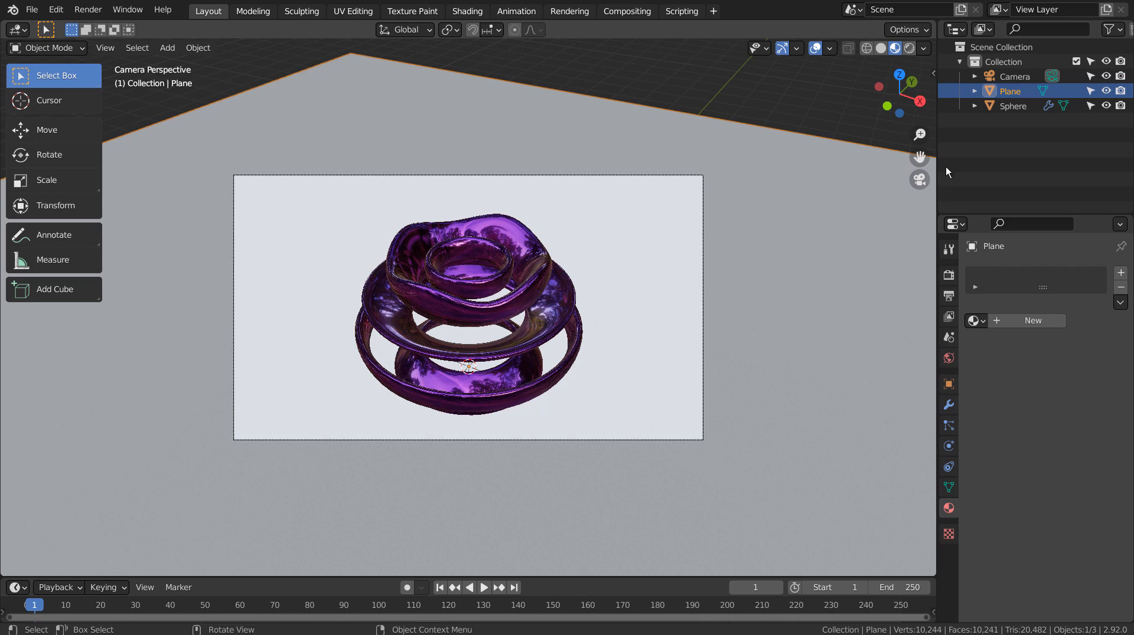
Step: Switch the world background to a Sky Texture with Sun Intensity 0.1 and Strength 0.1
{"action": "left_click", "coordinate": [949, 358]}
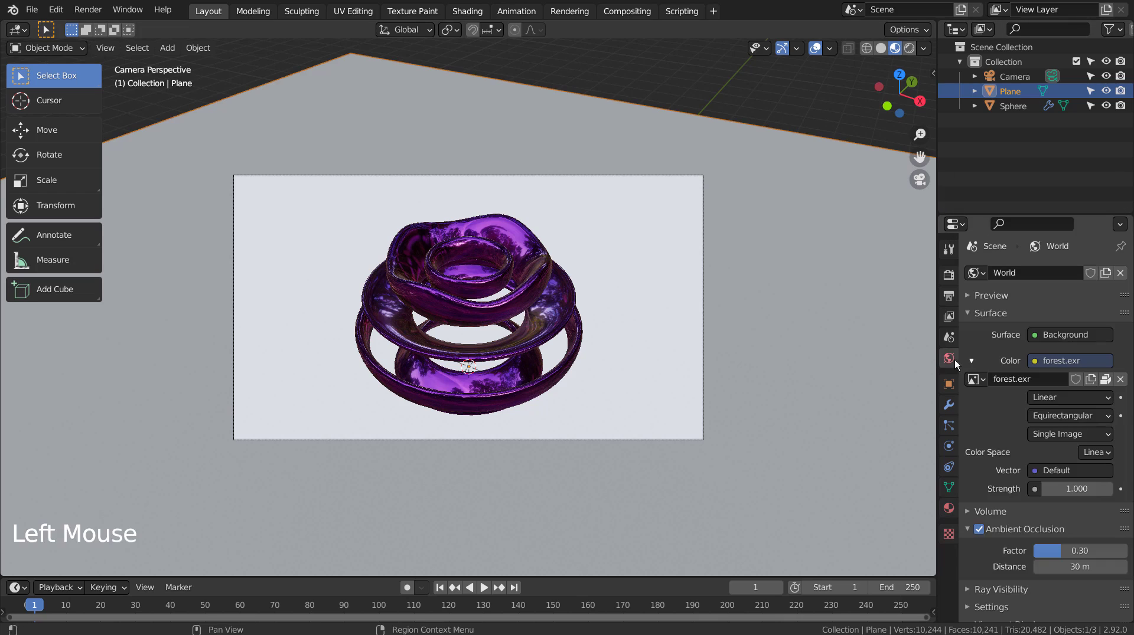
{"action": "left_click", "coordinate": [1057, 360]}
{"action": "left_click", "coordinate": [746, 518]}
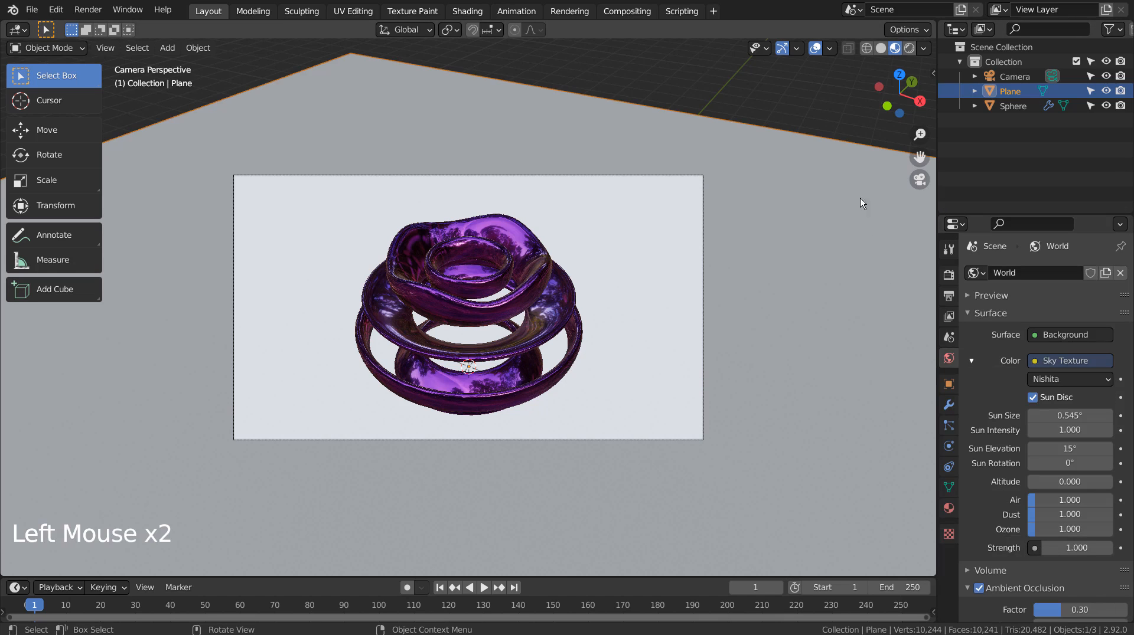
{"action": "left_click", "coordinate": [907, 49]}
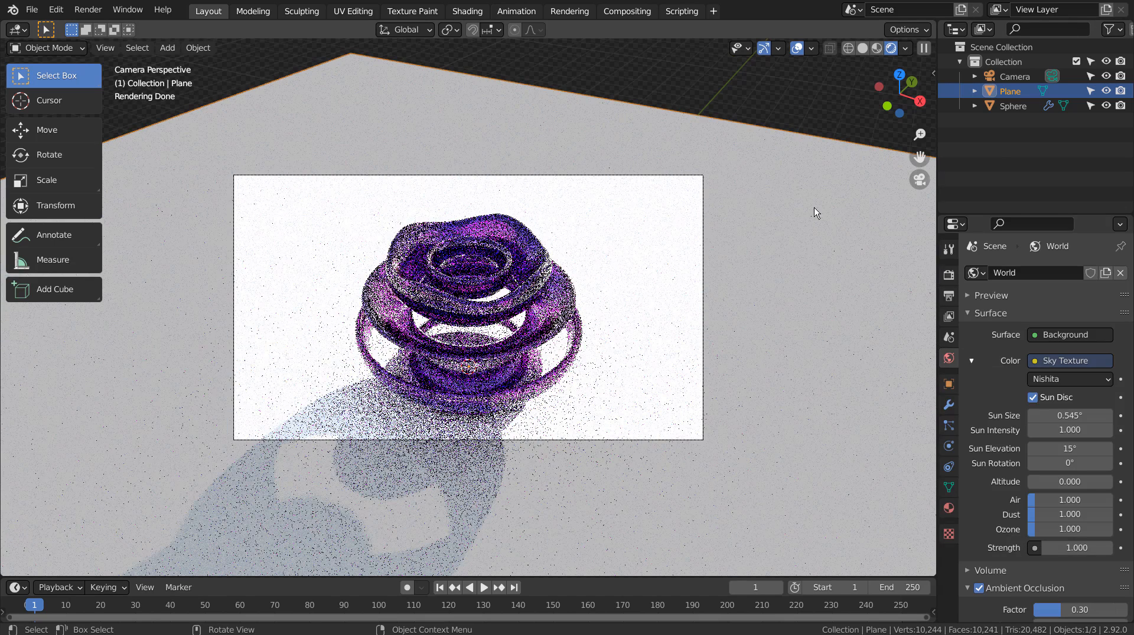
{"action": "double_click", "coordinate": [1069, 430]}
{"action": "type", "text": "0.1"}
{"action": "key", "text": "Return"}
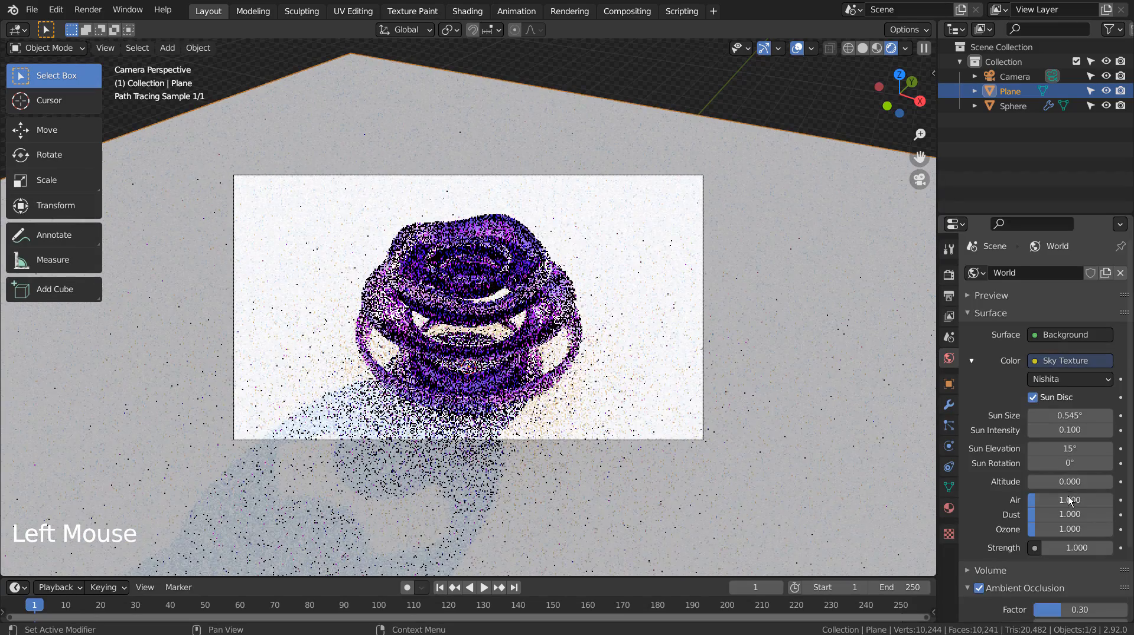
{"action": "double_click", "coordinate": [1072, 548]}
{"action": "type", "text": ".1"}
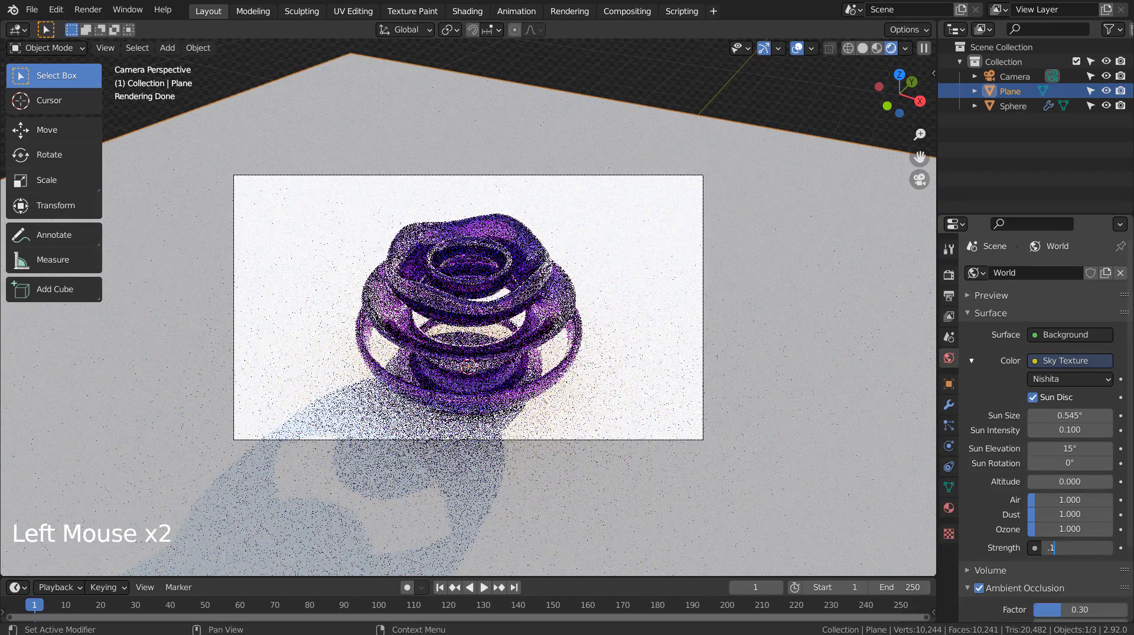
{"action": "key", "text": "Return"}
Step: Set Sun Elevation 35°, Sun Rotation 180°, and raise the sky Strength to 0.5
{"action": "double_click", "coordinate": [1068, 449]}
{"action": "type", "text": "35"}
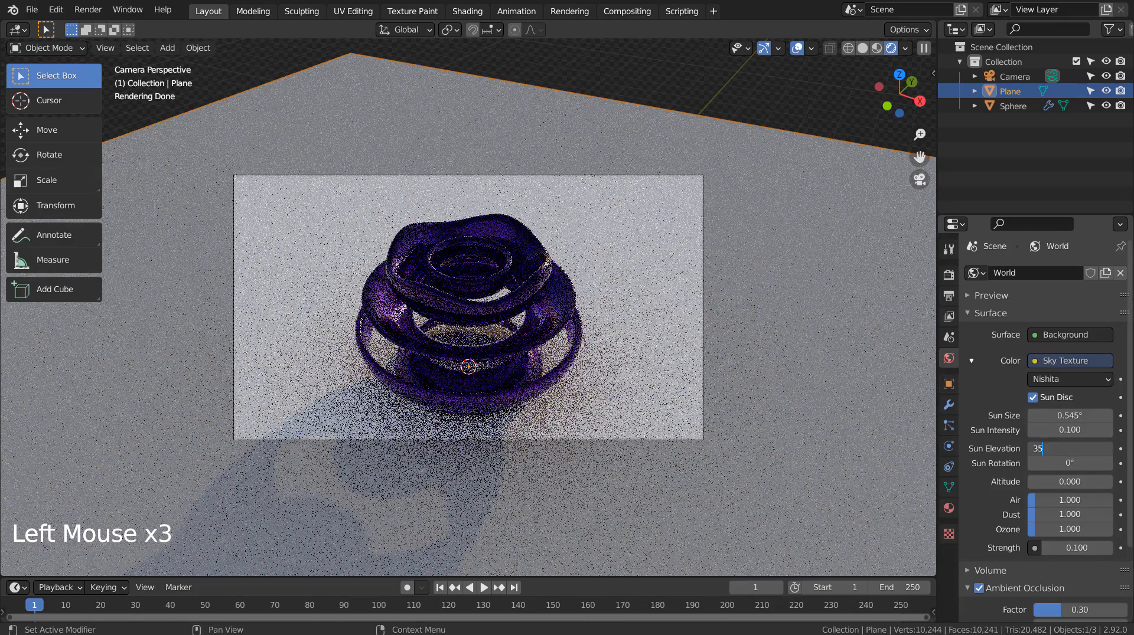
{"action": "key", "text": "Return"}
{"action": "double_click", "coordinate": [1069, 463]}
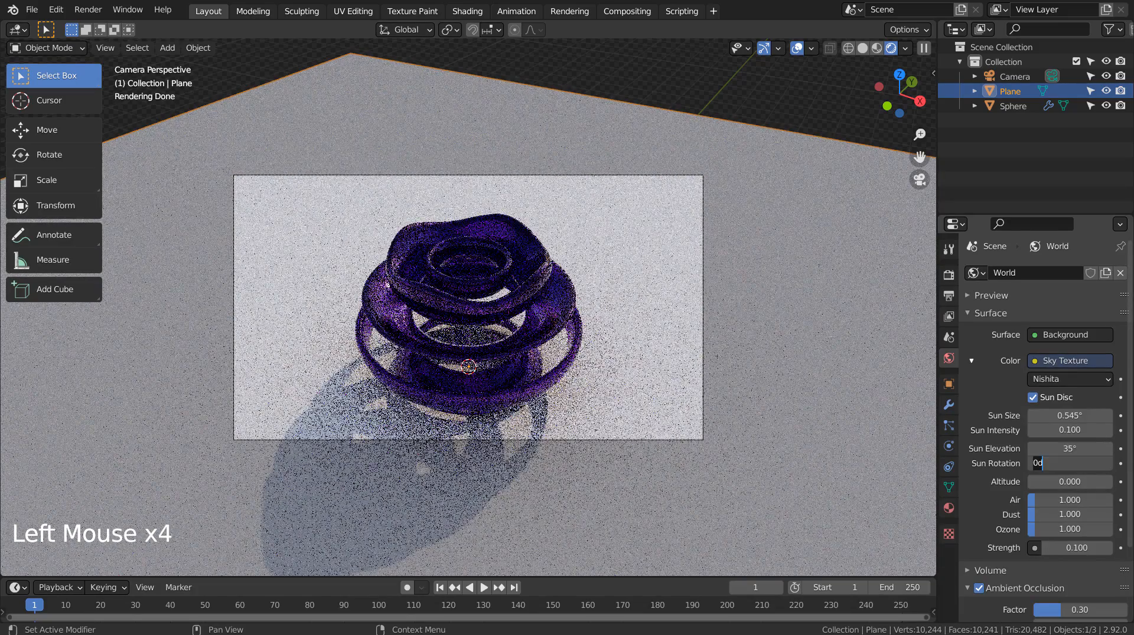
{"action": "type", "text": "180"}
{"action": "key", "text": "Return"}
{"action": "double_click", "coordinate": [1069, 463]}
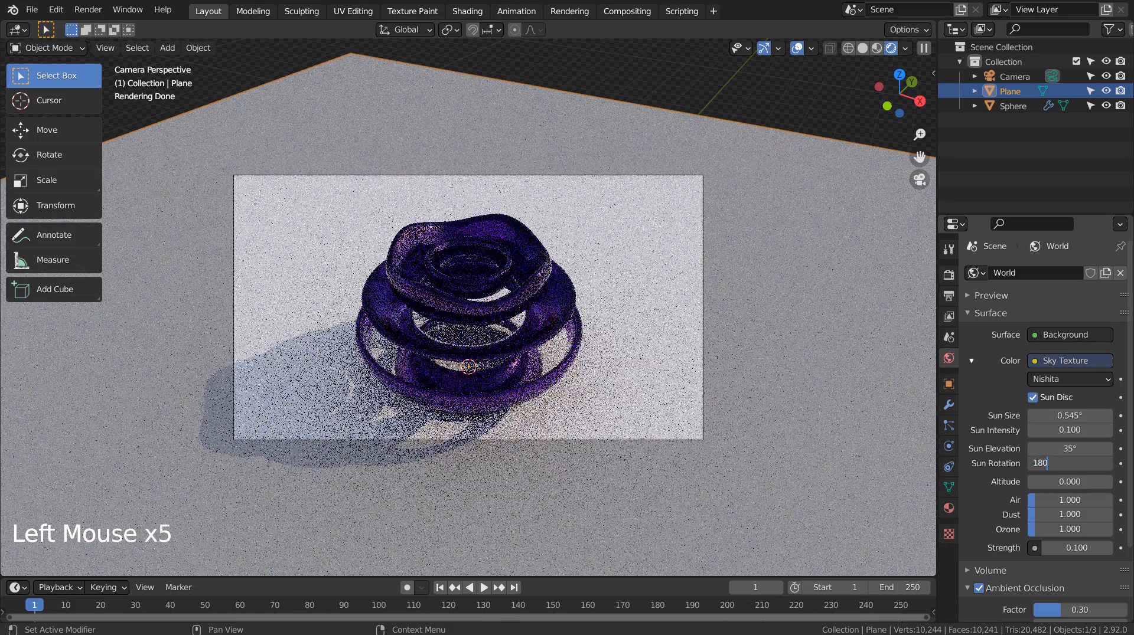
{"action": "key", "text": "Return"}
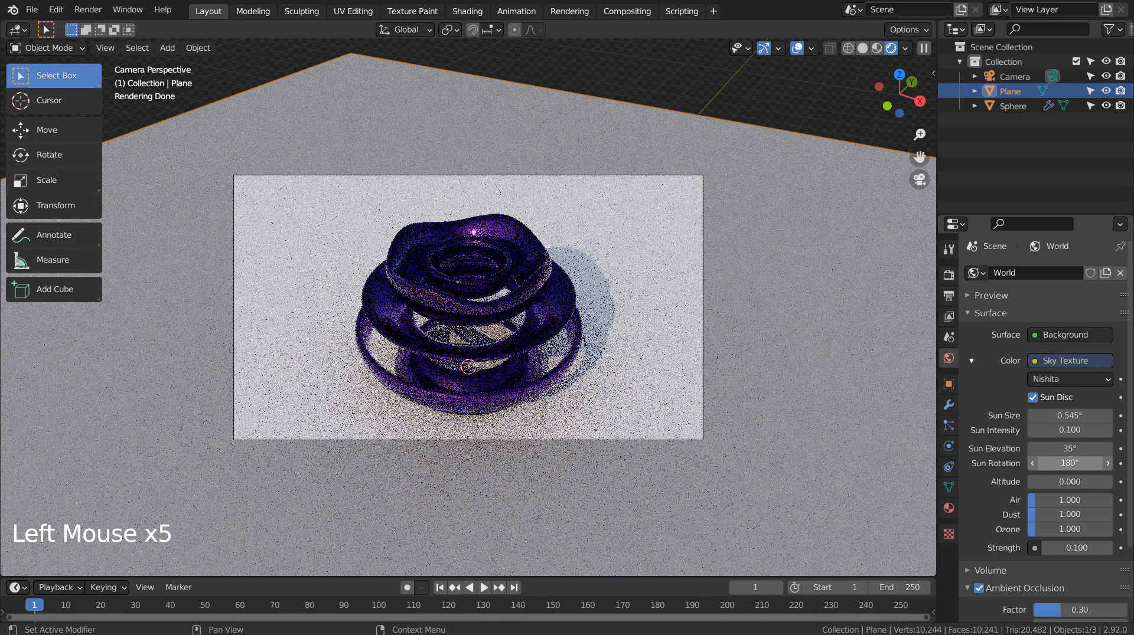
{"action": "double_click", "coordinate": [1076, 548]}
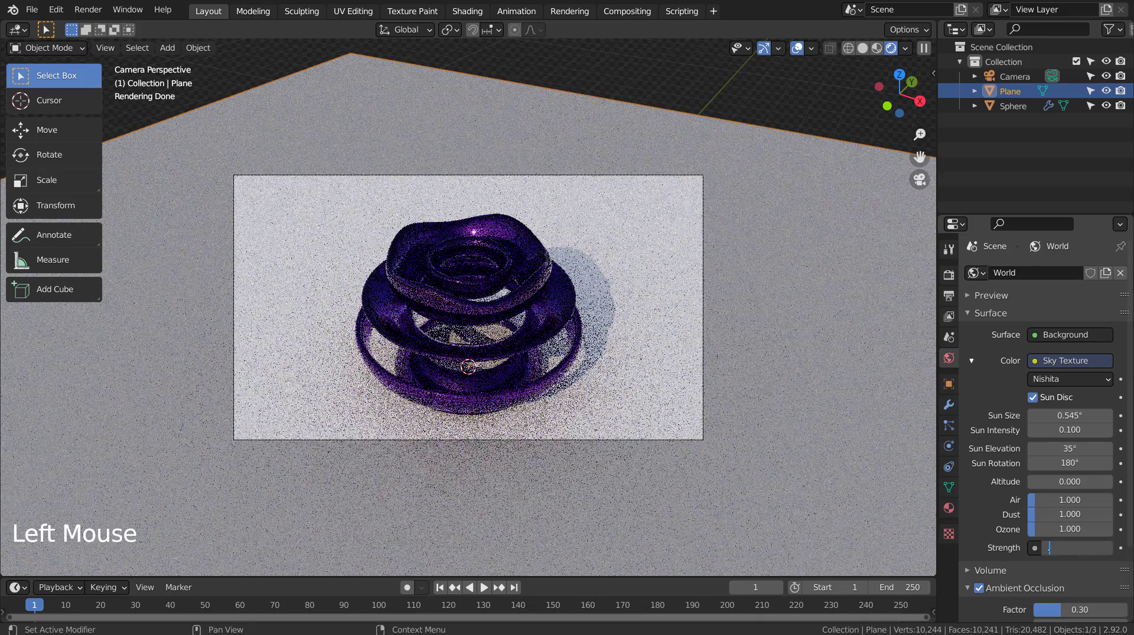
{"action": "type", "text": "0.5"}
{"action": "key", "text": "Return"}
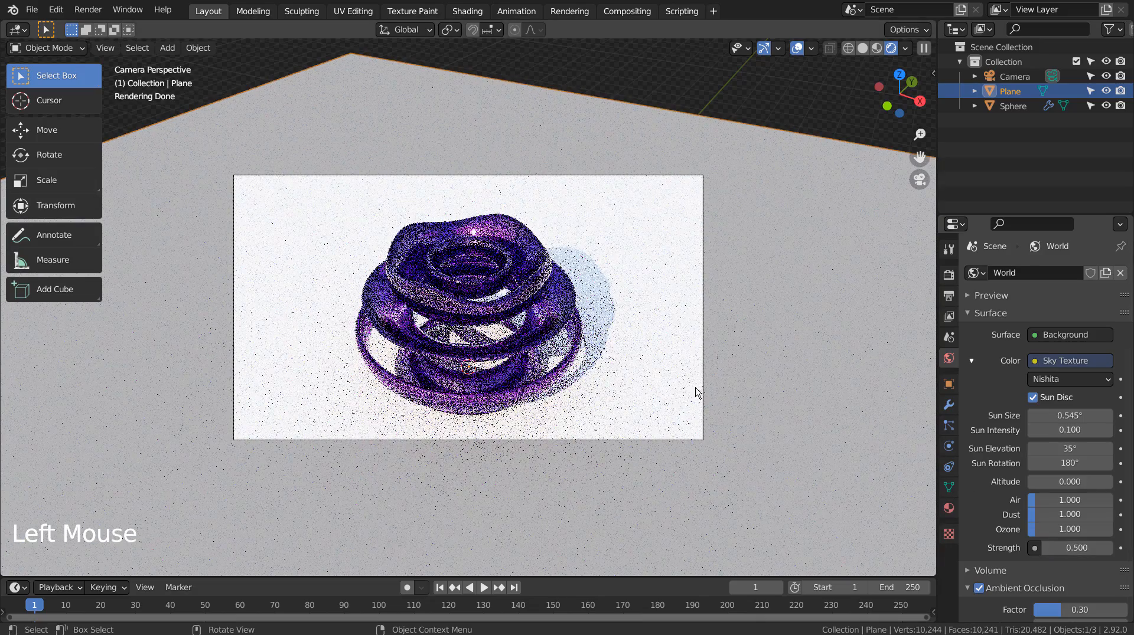
Step: Change the sculpture's material base colour from purple to blue
{"action": "left_click", "coordinate": [524, 301]}
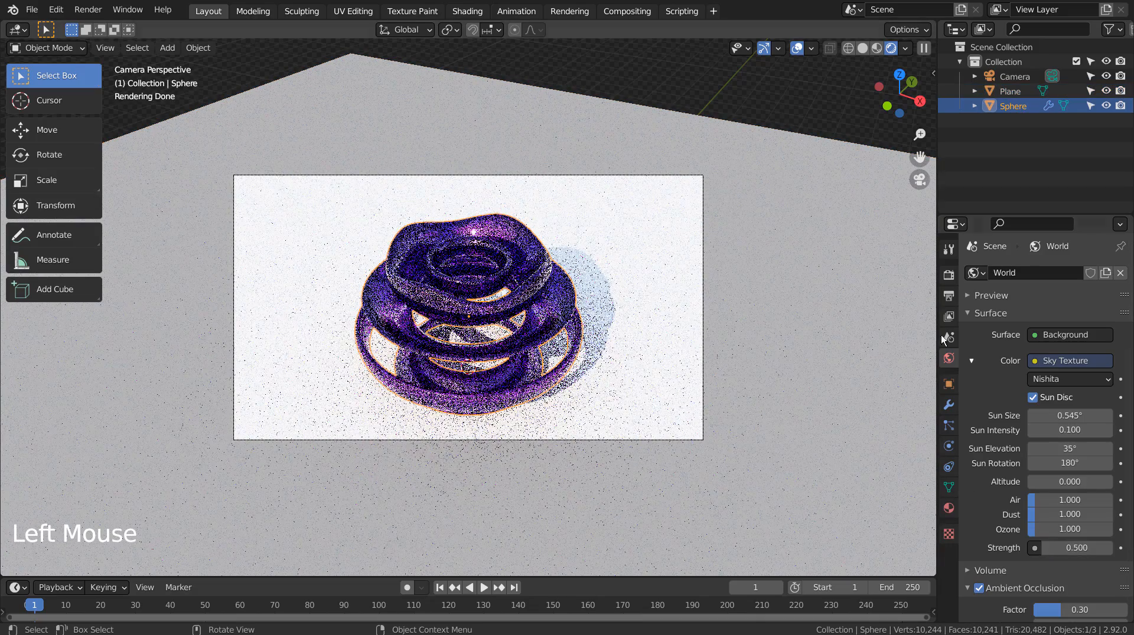
{"action": "left_click", "coordinate": [949, 507]}
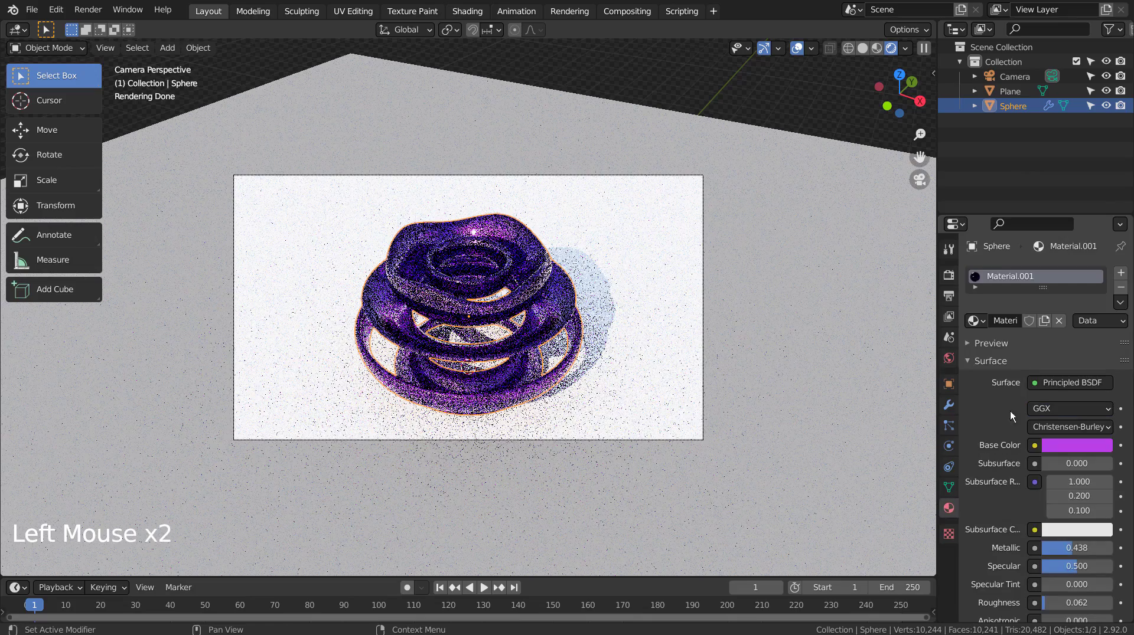
{"action": "left_click", "coordinate": [1065, 445]}
{"action": "left_click", "coordinate": [1048, 251]}
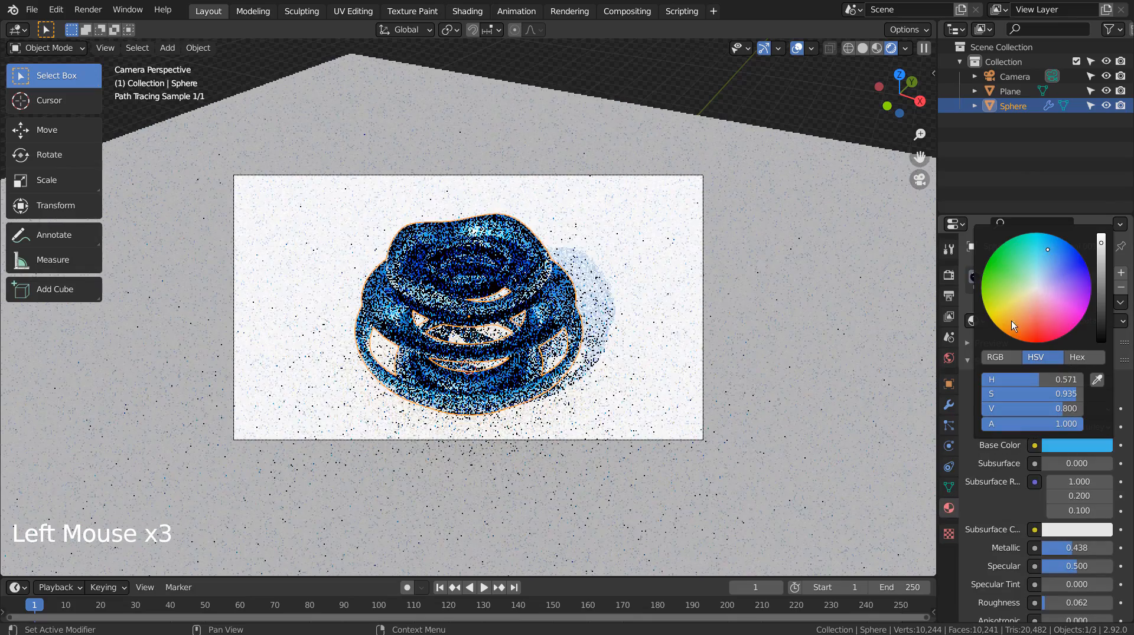
Step: Give the floor plane a white material with Metallic about 0.97 and Roughness about 0.07
{"action": "left_click", "coordinate": [858, 384]}
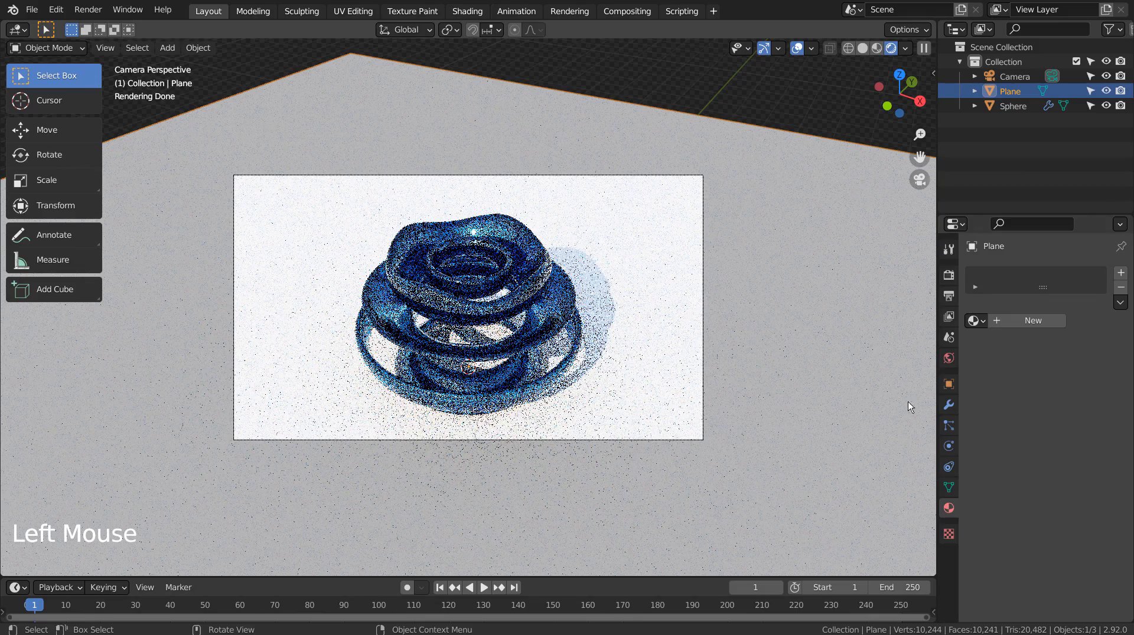
{"action": "left_click", "coordinate": [1047, 317]}
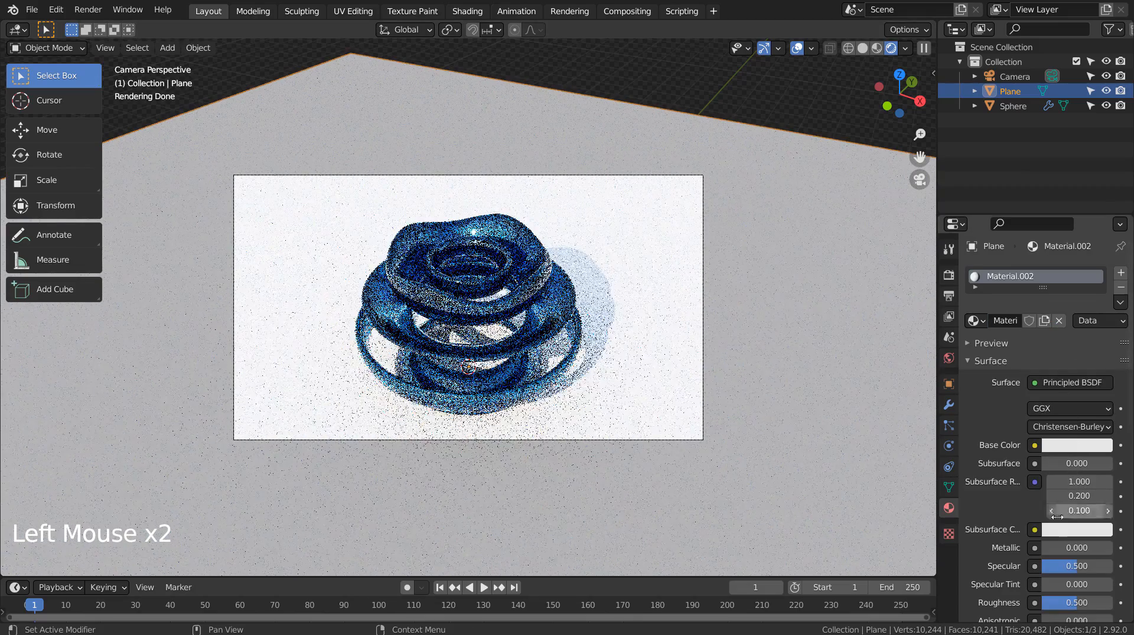
{"action": "left_click", "coordinate": [1072, 451]}
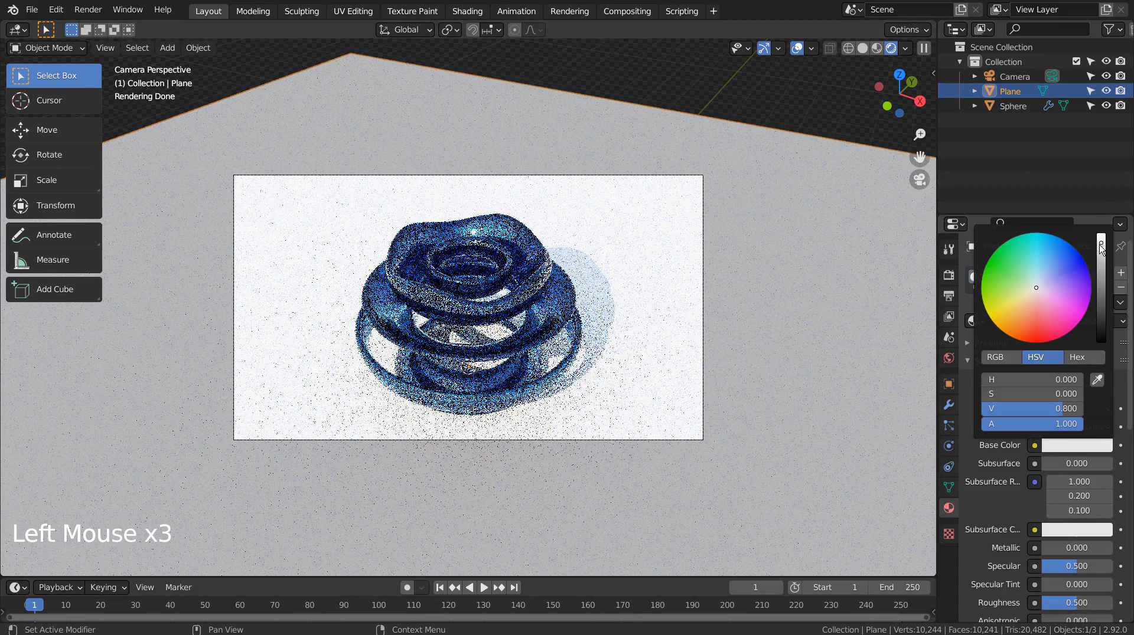
{"action": "left_click_drag", "start_coordinate": [1100, 248], "coordinate": [1100, 238]}
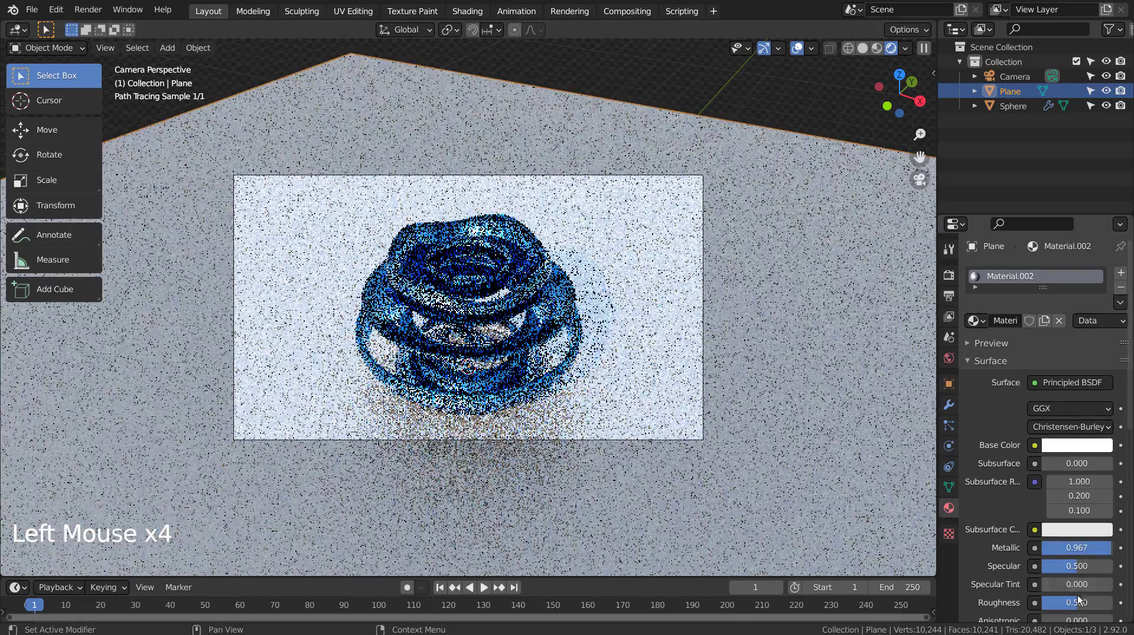
{"action": "left_click_drag", "start_coordinate": [1054, 548], "coordinate": [1107, 548]}
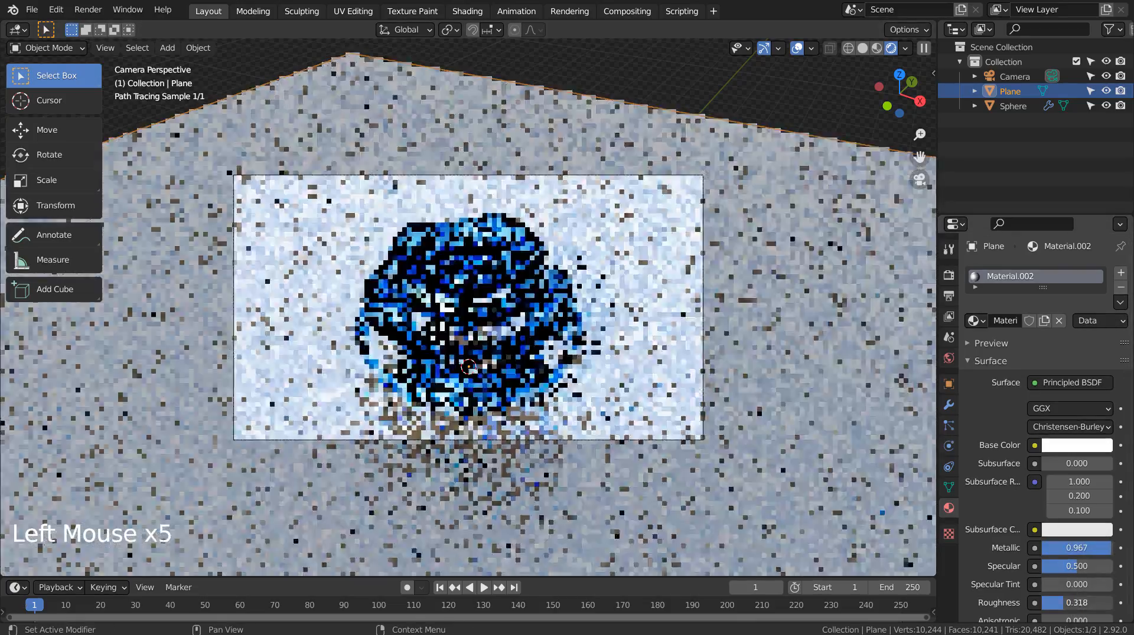
{"action": "left_click_drag", "start_coordinate": [1076, 603], "coordinate": [1056, 603]}
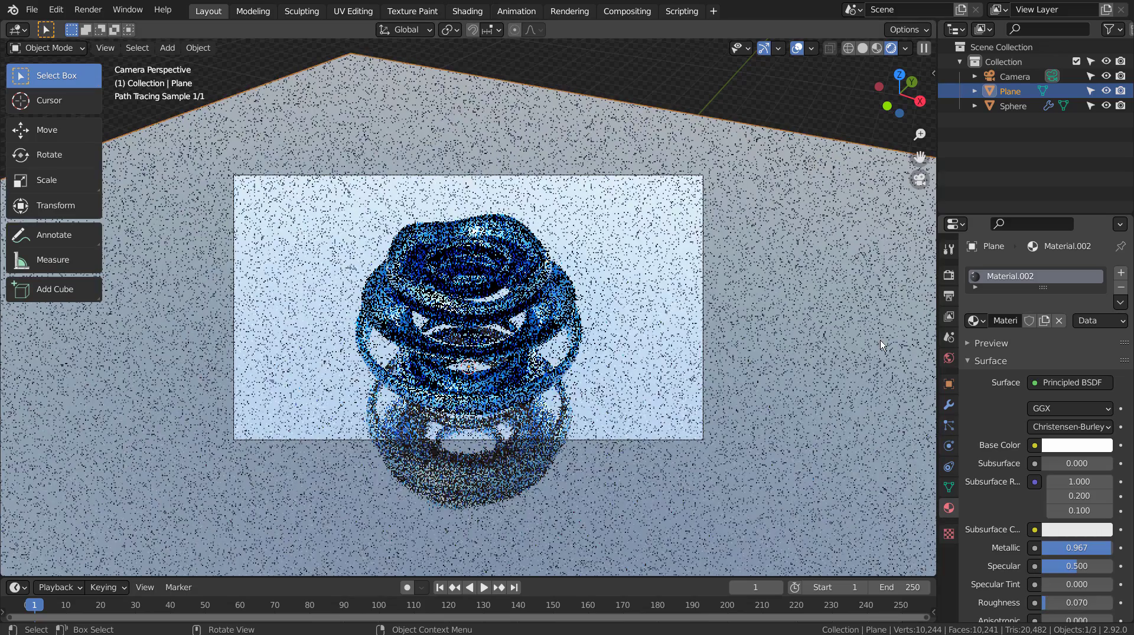
Step: Set final render samples to 32 and viewport samples to 5
{"action": "left_click", "coordinate": [948, 275]}
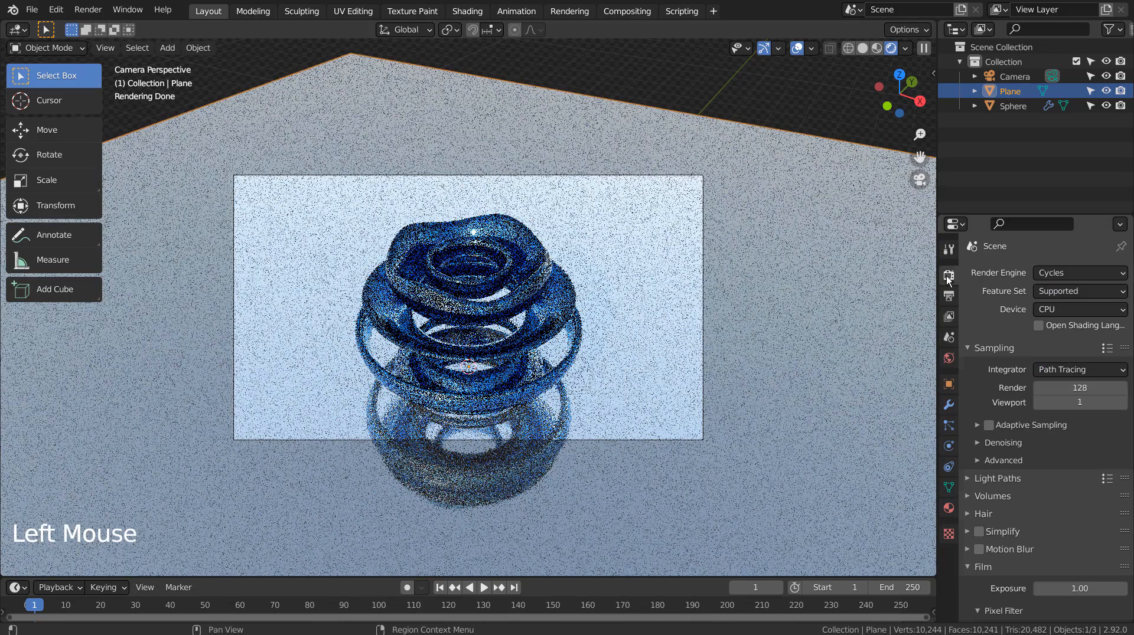
{"action": "double_click", "coordinate": [1079, 387]}
{"action": "type", "text": "32"}
{"action": "key", "text": "Return"}
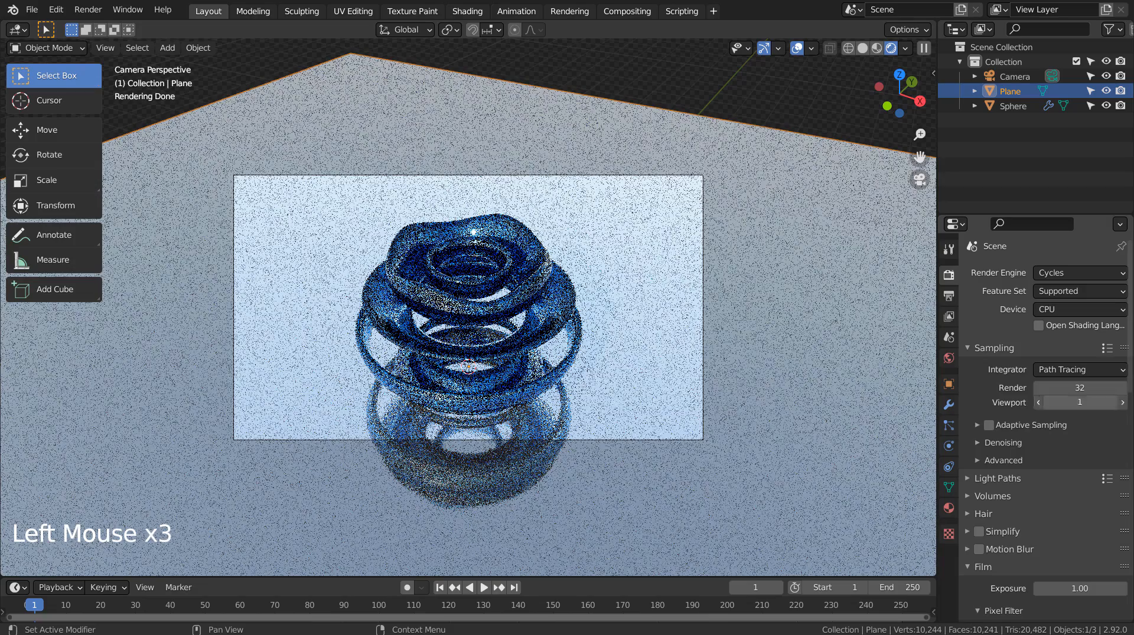
{"action": "double_click", "coordinate": [1079, 402]}
{"action": "type", "text": "5"}
{"action": "key", "text": "Return"}
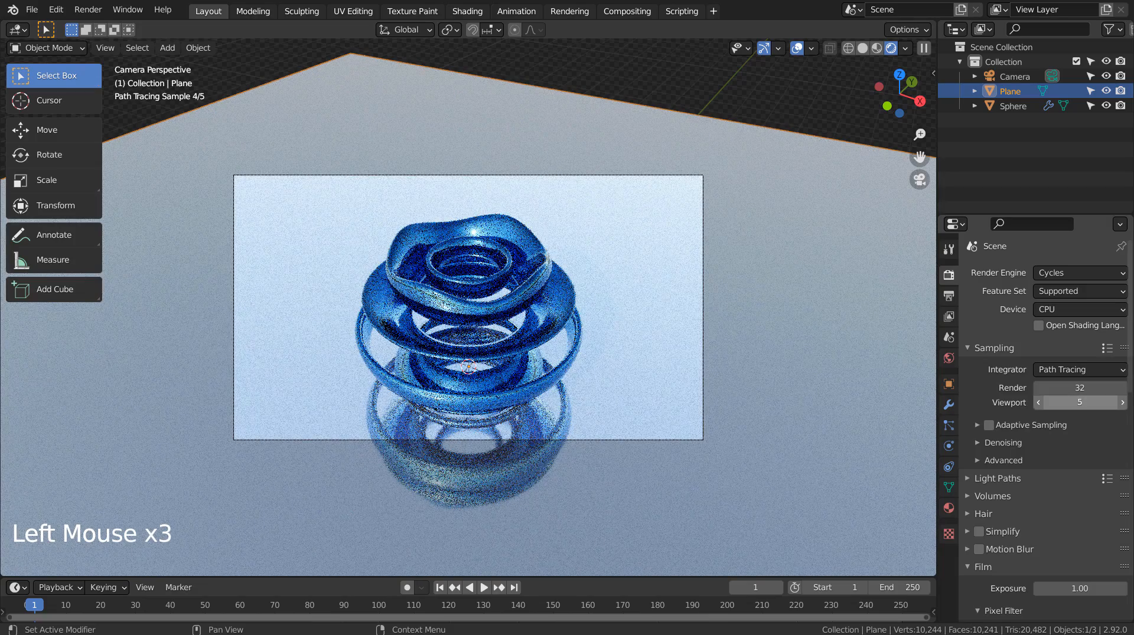
Step: Nudge the camera framing with walk navigation, drop viewport samples to 1, and peek at Compositing
{"action": "key", "text": "shift+grave"}
{"action": "left_click", "coordinate": [717, 316]}
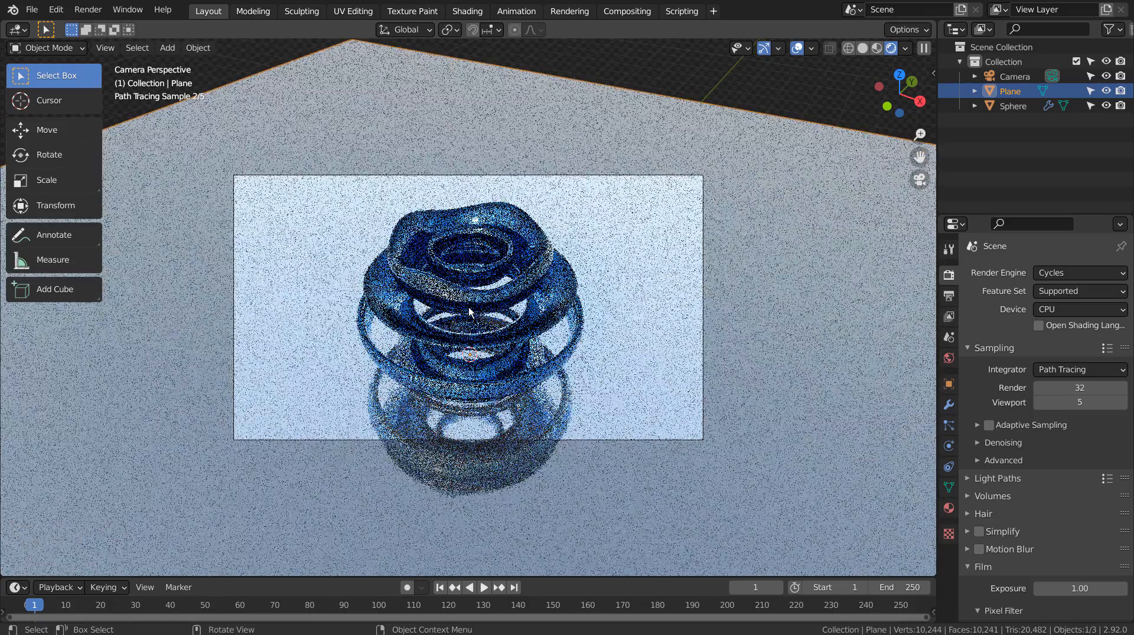
{"action": "key", "text": "shift+grave"}
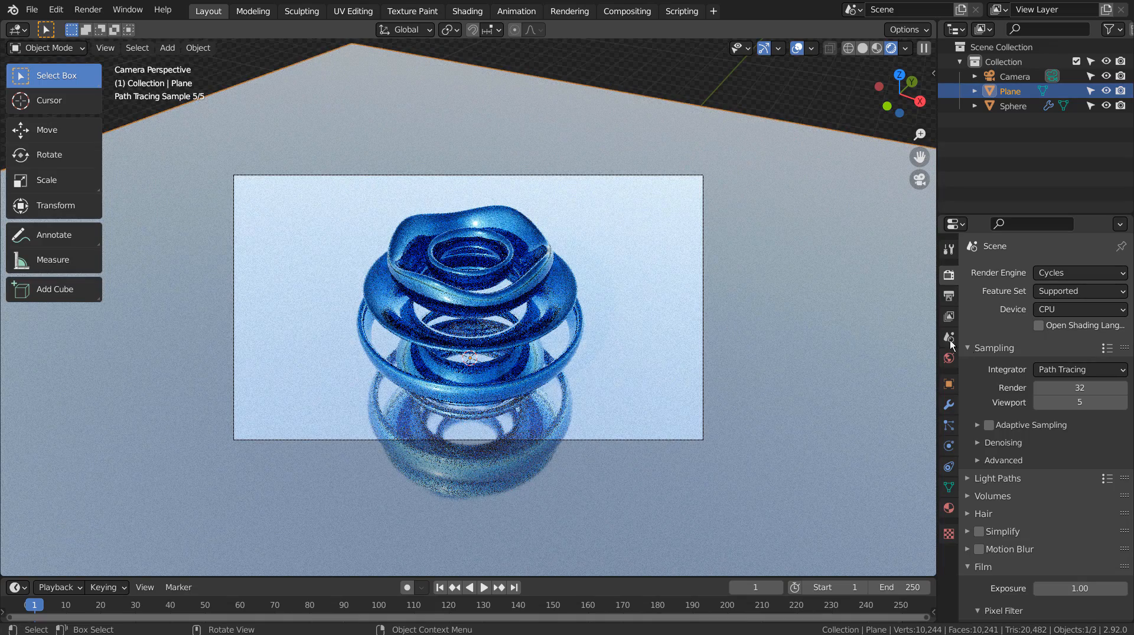
{"action": "double_click", "coordinate": [1074, 403]}
{"action": "type", "text": "1"}
{"action": "key", "text": "Return"}
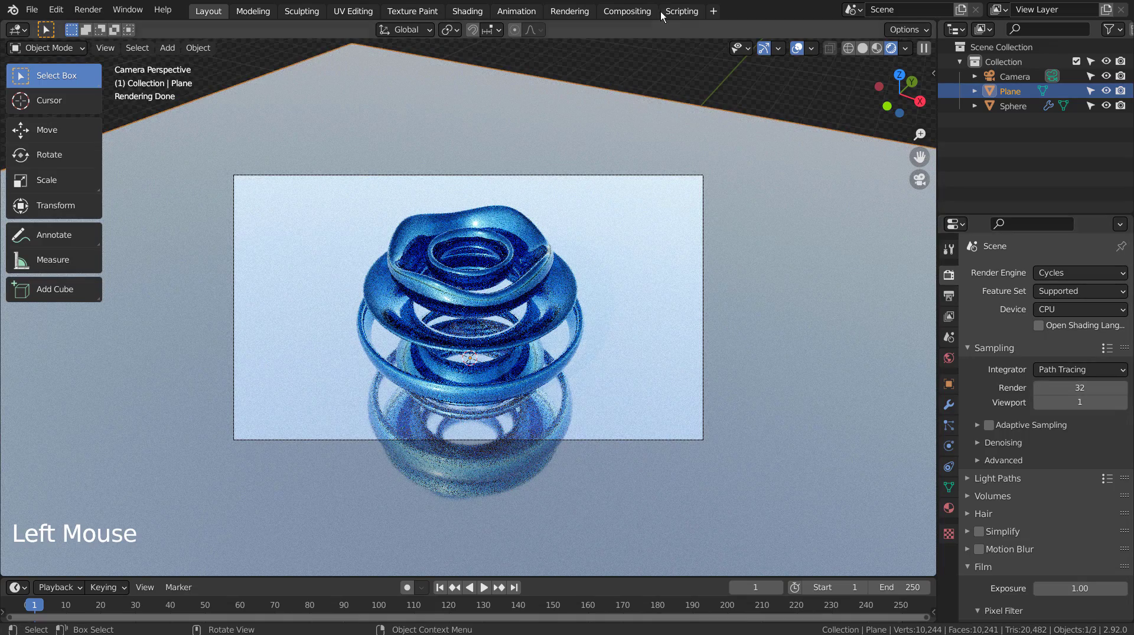
{"action": "left_click", "coordinate": [627, 11]}
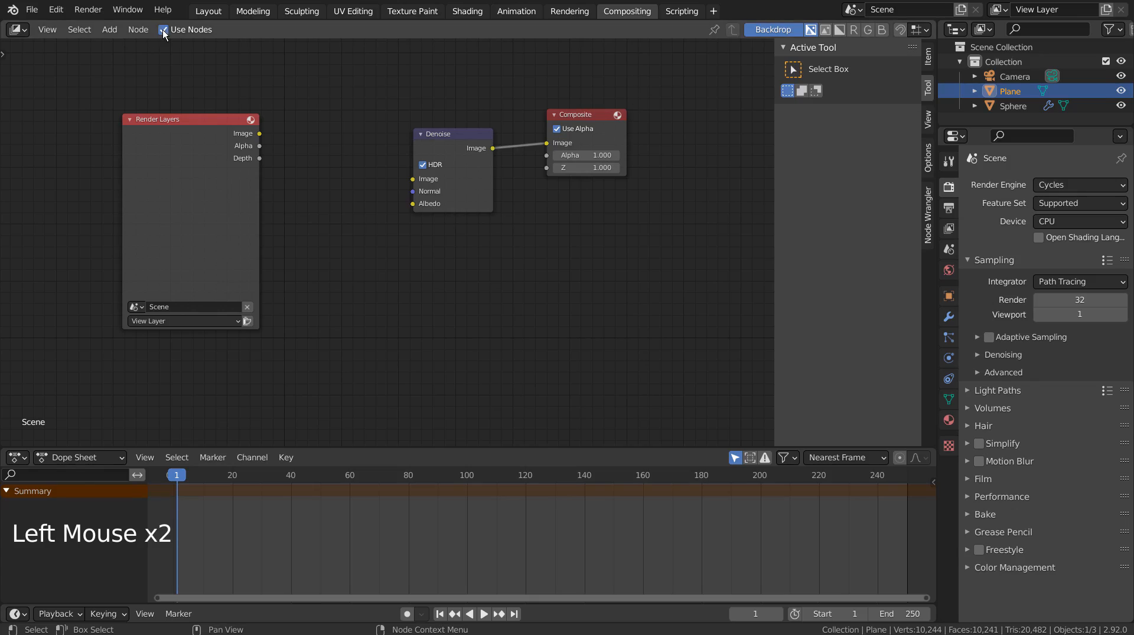
{"action": "left_click", "coordinate": [207, 11]}
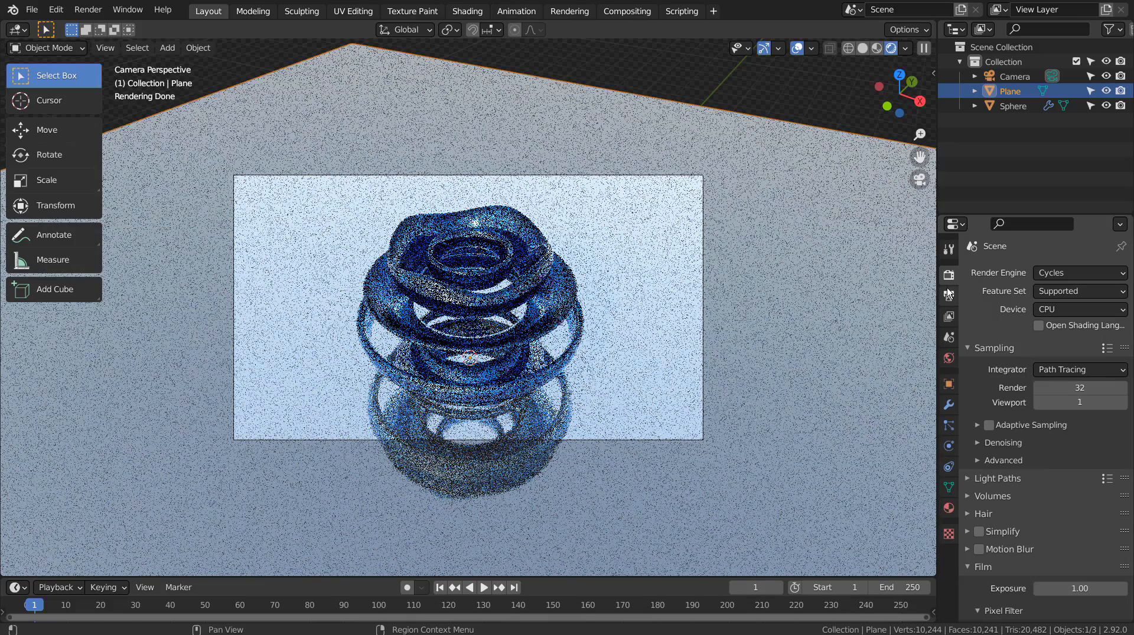
Step: Switch to solid shading, save the project, and run a test render with F12
{"action": "left_click", "coordinate": [877, 48]}
{"action": "left_click", "coordinate": [842, 92]}
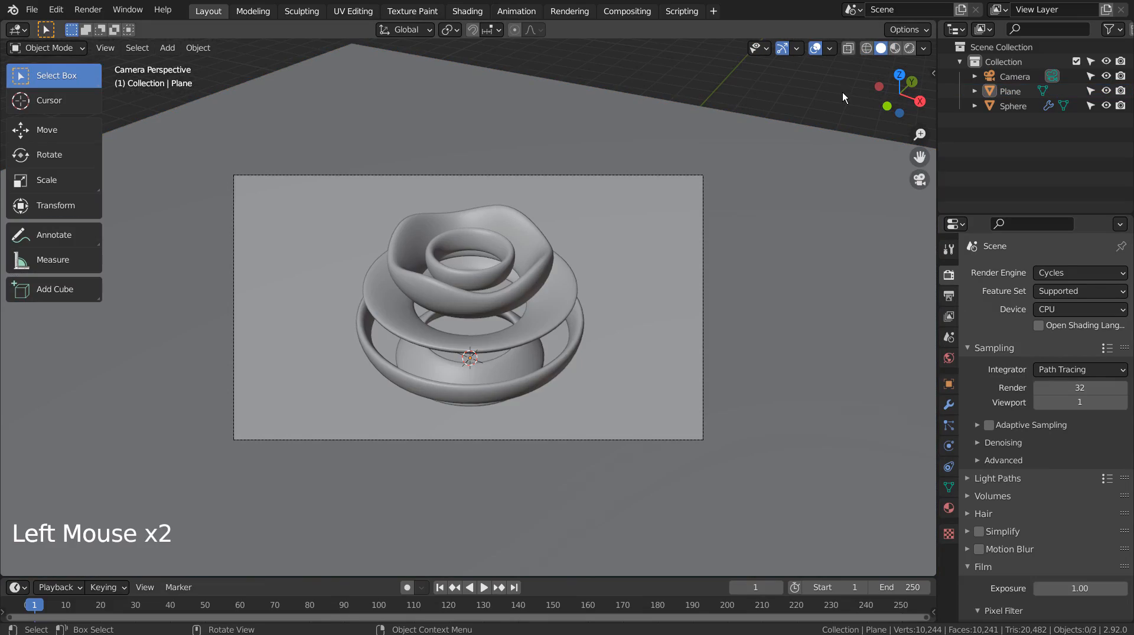
{"action": "key", "text": "ctrl+s"}
{"action": "key", "text": "F12"}
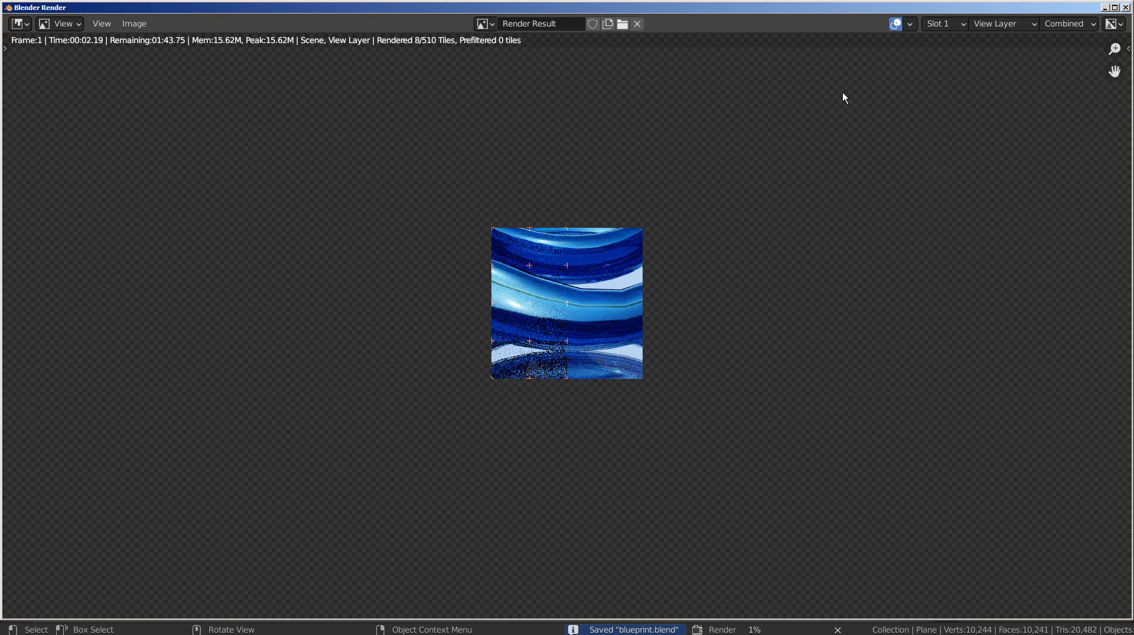
{"action": "left_click", "coordinate": [1126, 7]}
Step: Raise the sculpture's Subdivision render level to 3 and render the final image
{"action": "left_click", "coordinate": [948, 404]}
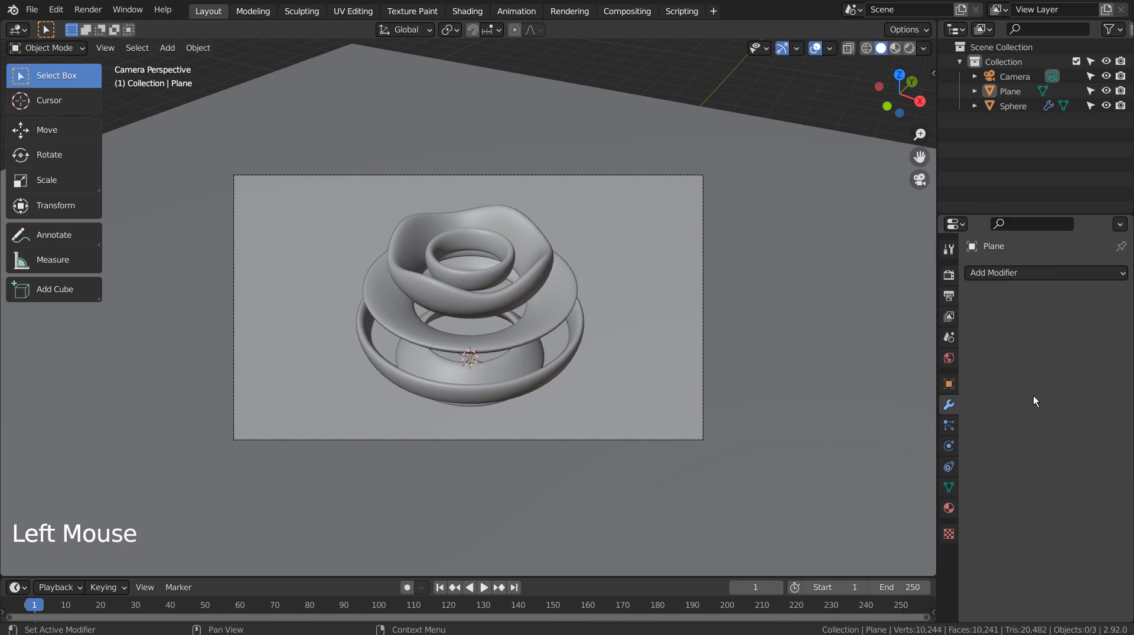
{"action": "left_click", "coordinate": [762, 363]}
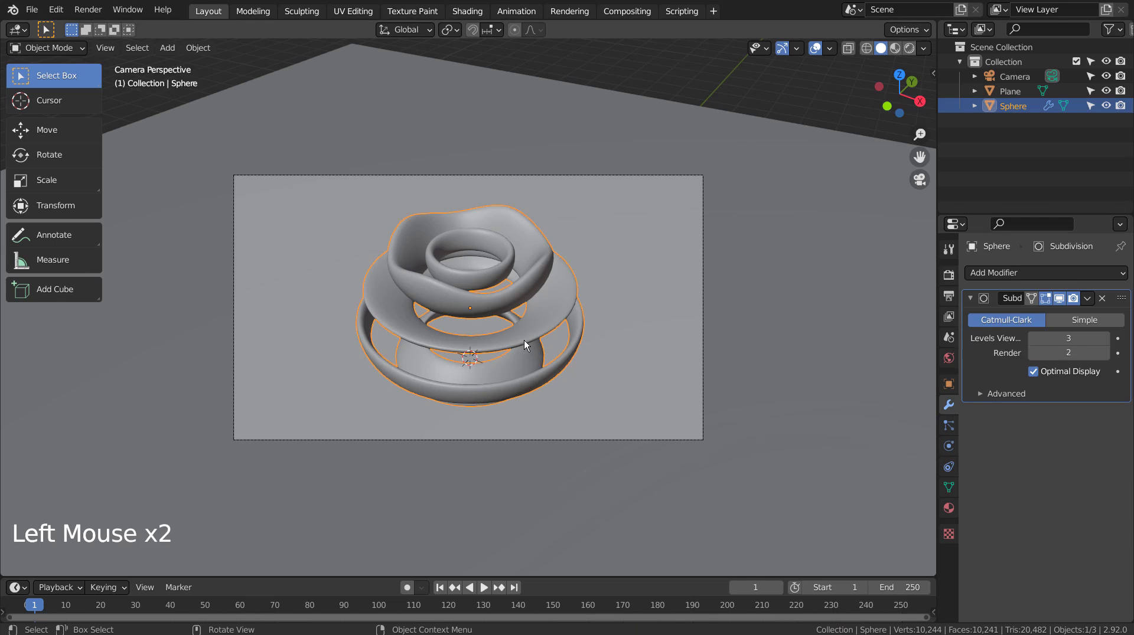
{"action": "left_click", "coordinate": [1104, 352]}
{"action": "left_click", "coordinate": [762, 106]}
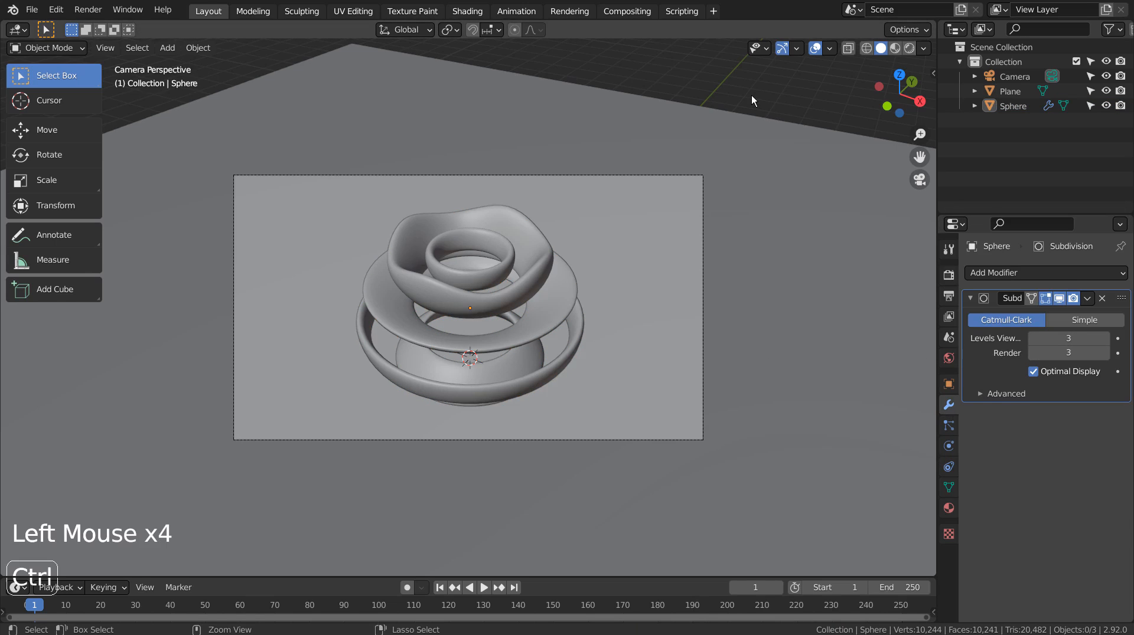
{"action": "key", "text": "F12"}
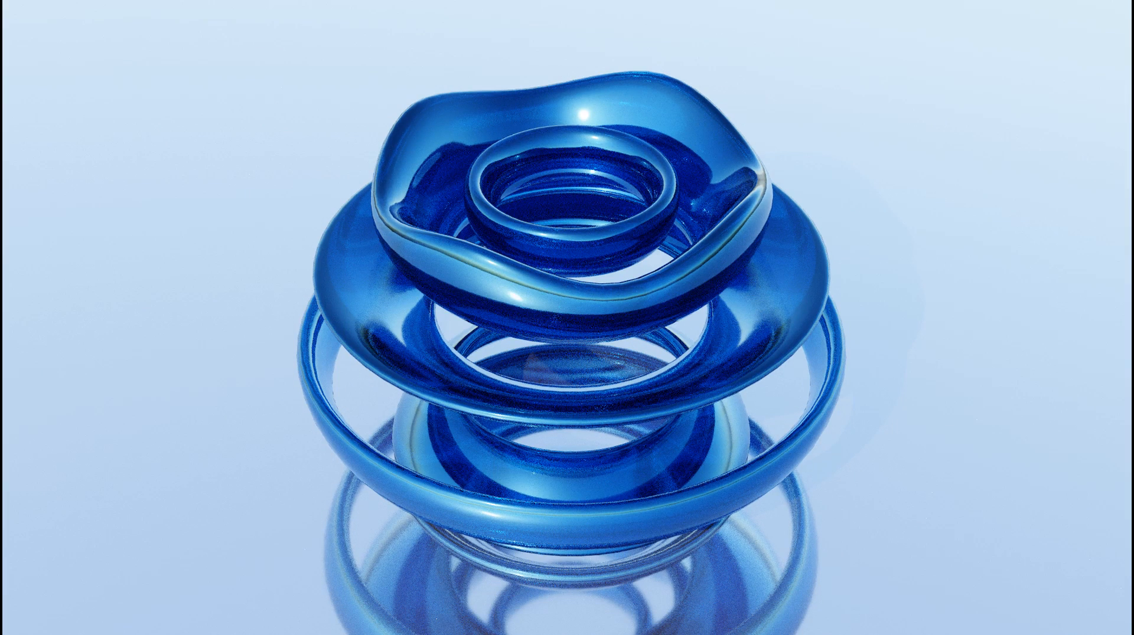